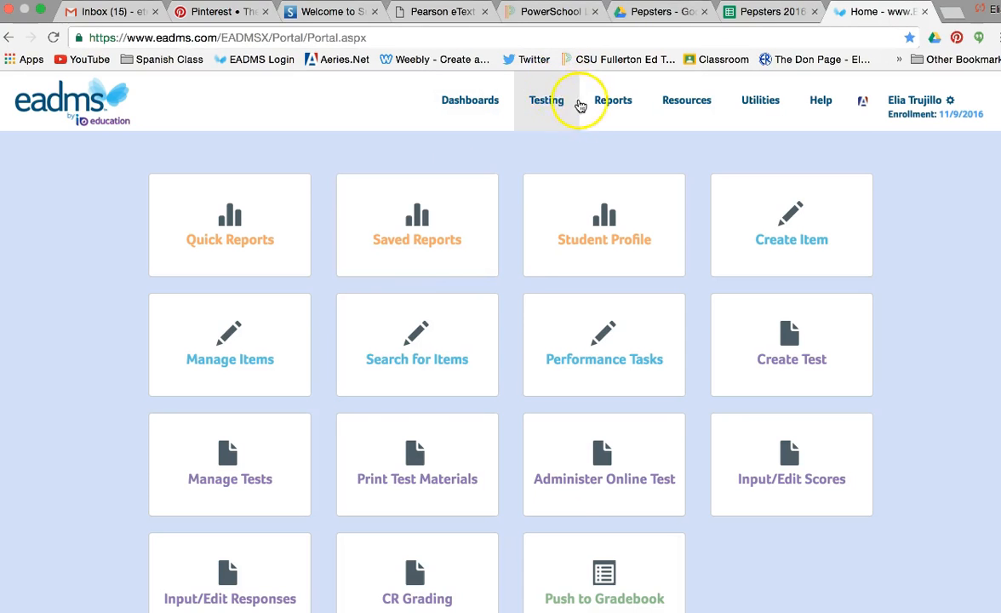
Start creating a new test and set its default category to Teacher Test.
left_click(547, 102)
left_click(554, 149)
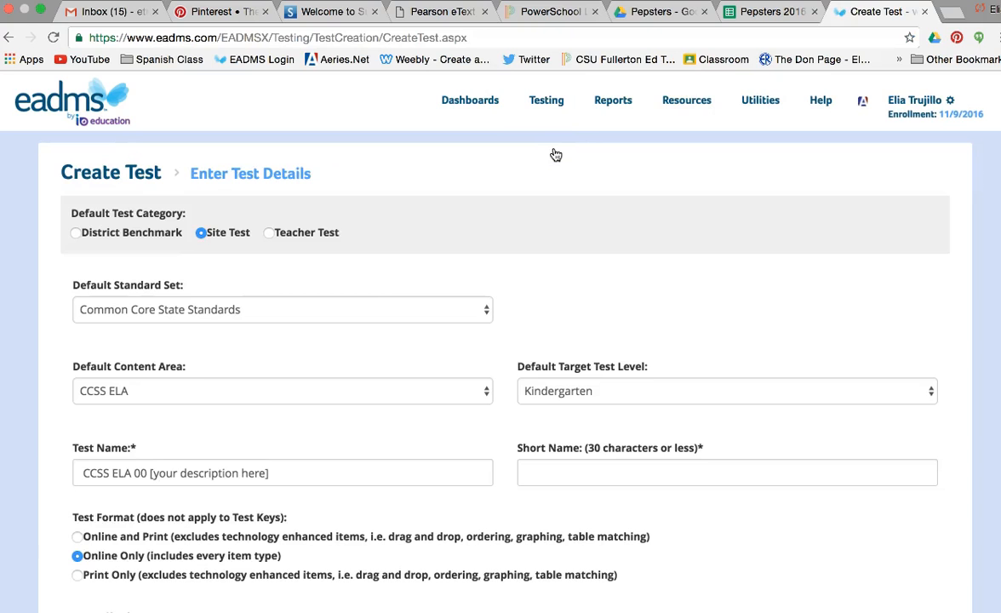
left_click(269, 233)
Set the test defaults to Common Core State Standards, content area CCSS Math and target level High School.
scroll(388, 283, "down", 2)
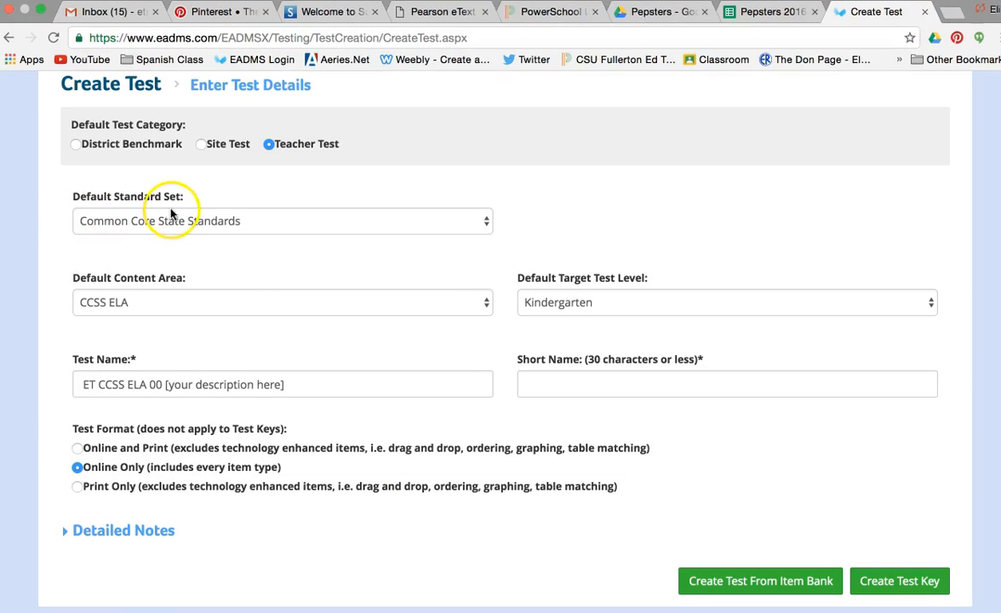
left_click(278, 222)
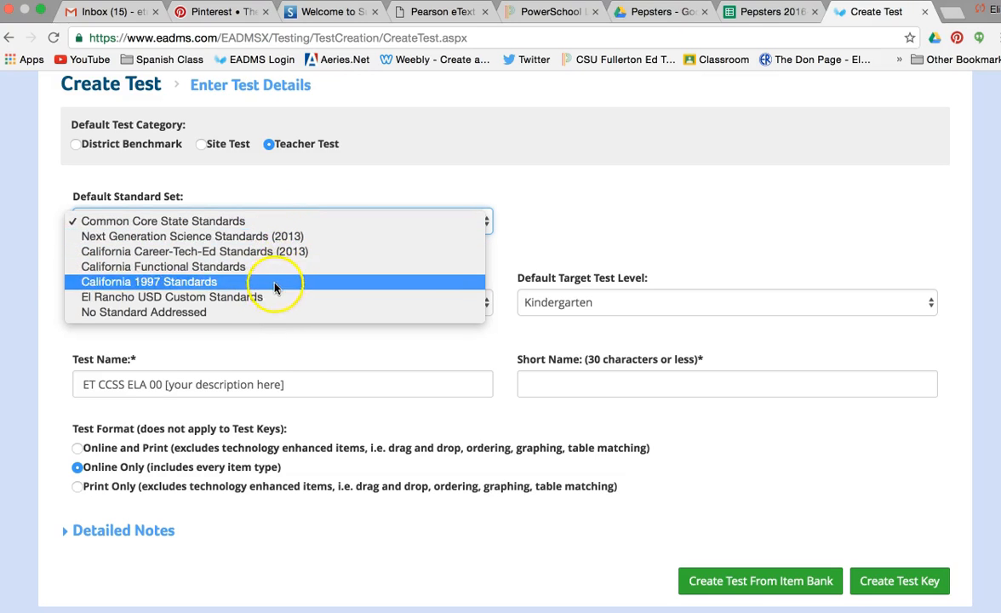
left_click(252, 220)
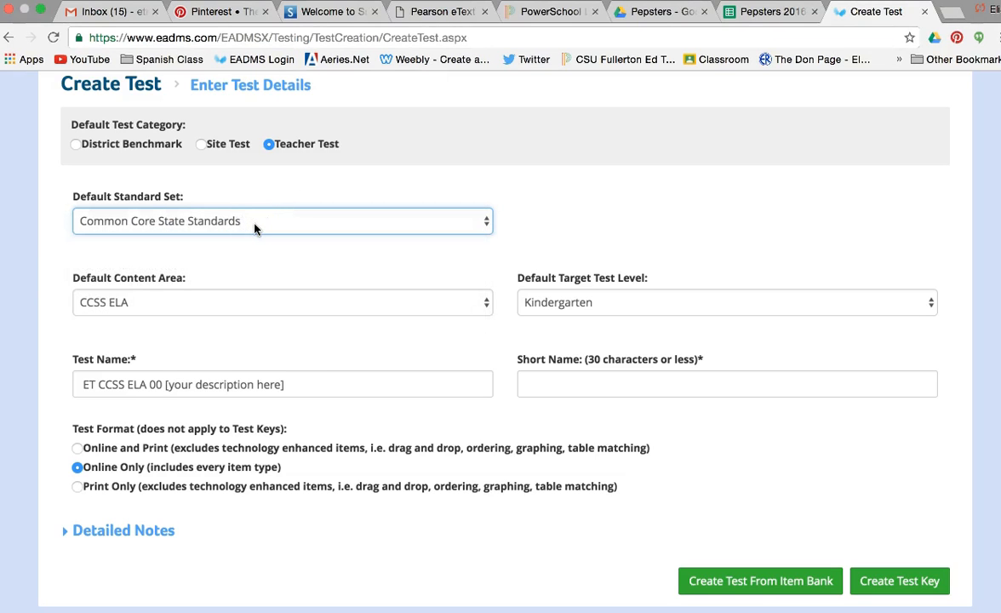
left_click(266, 301)
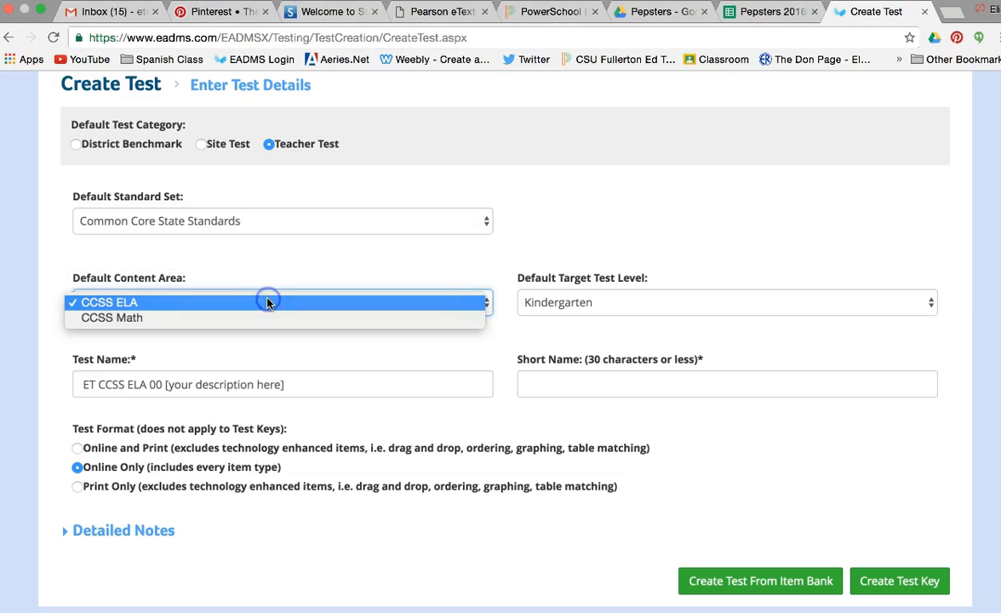
left_click(270, 319)
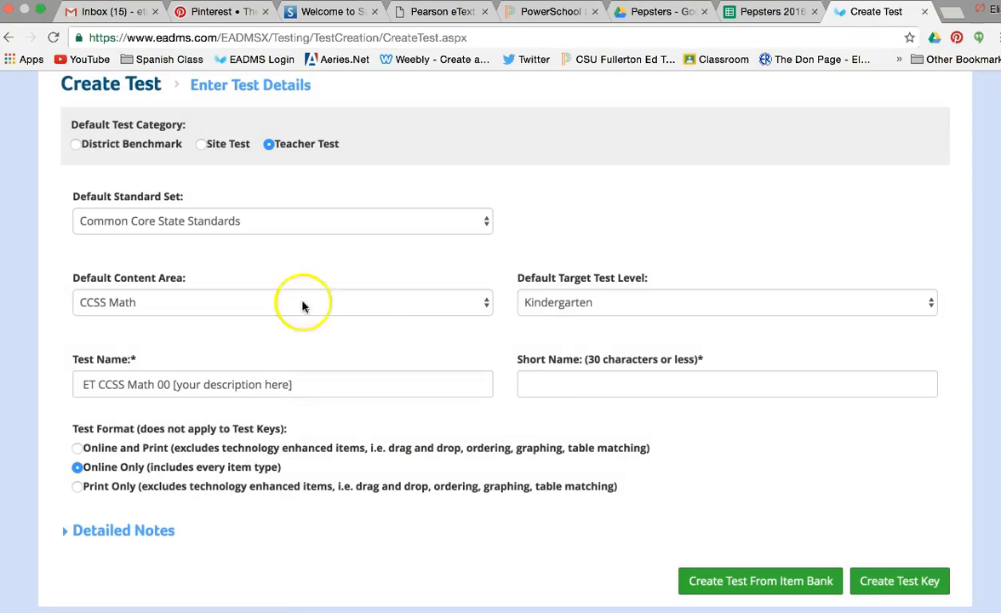
left_click(773, 303)
left_click(736, 439)
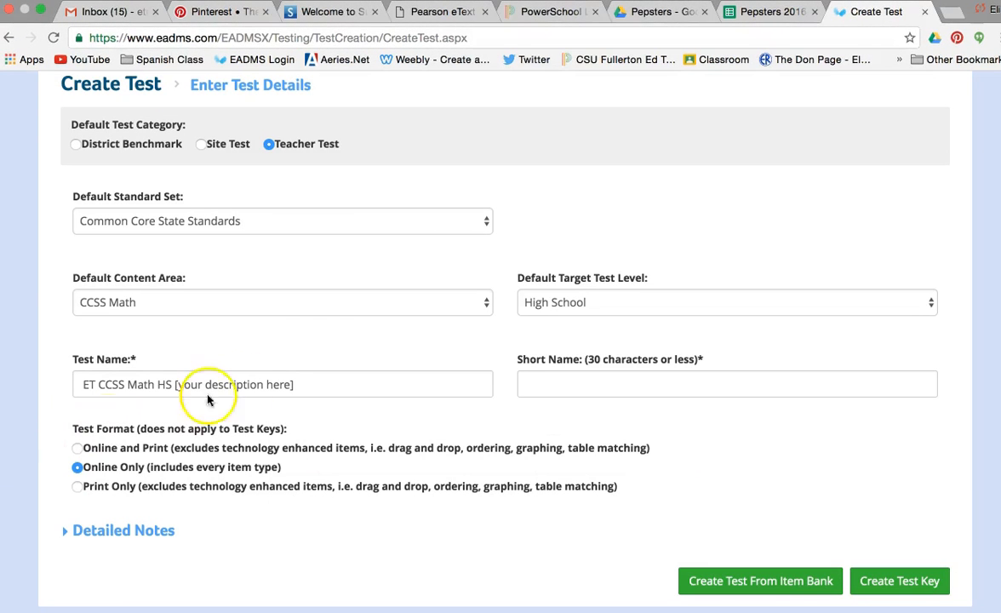
Name the test "Chapter 2 Test Video" and give it the short name "Chap 2 Video".
left_click(315, 382)
key("BackSpace")
key("BackSpace")
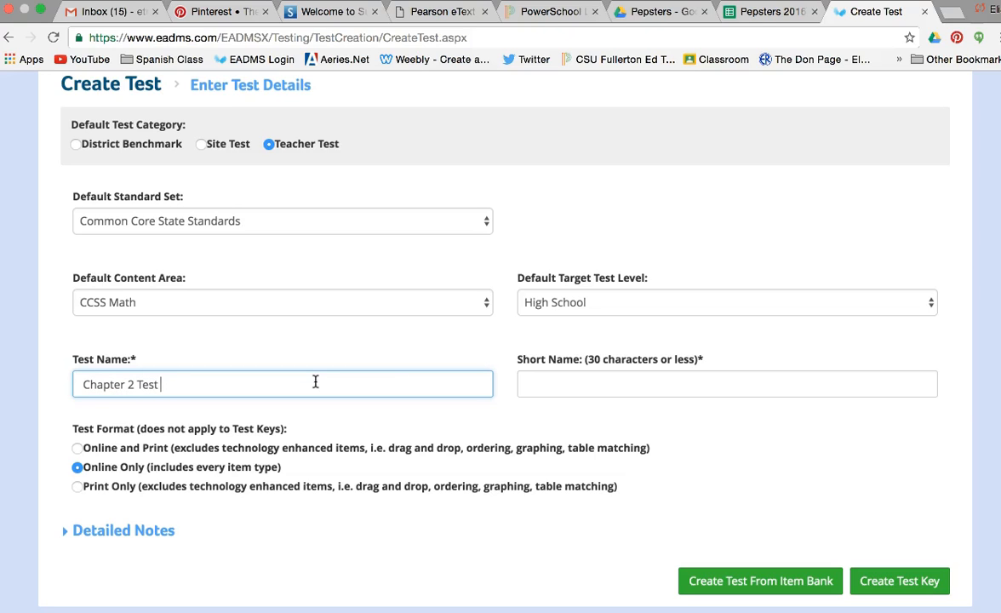
left_click(647, 386)
type("Chapter 2")
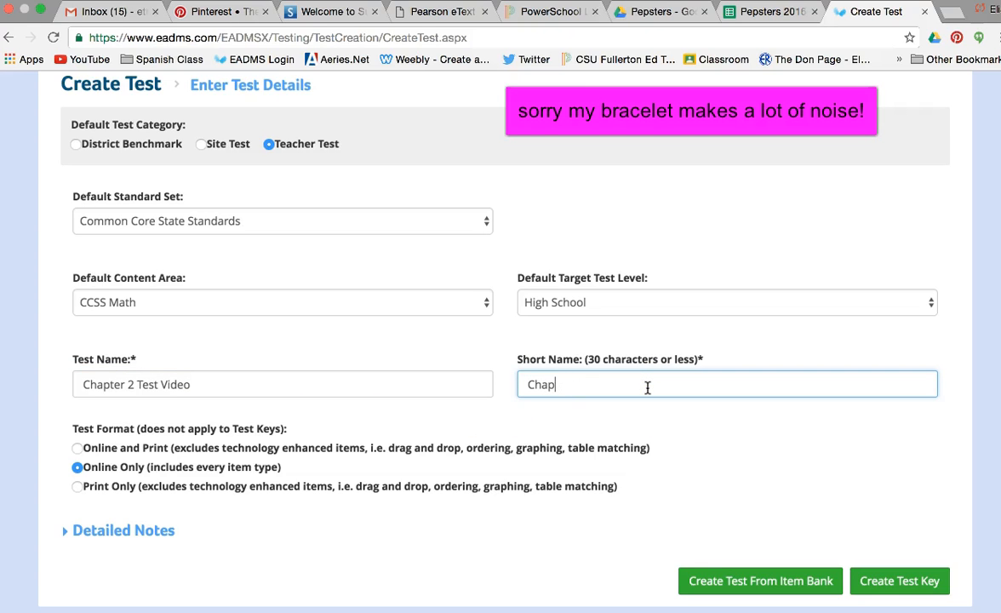
type(" Test Video")
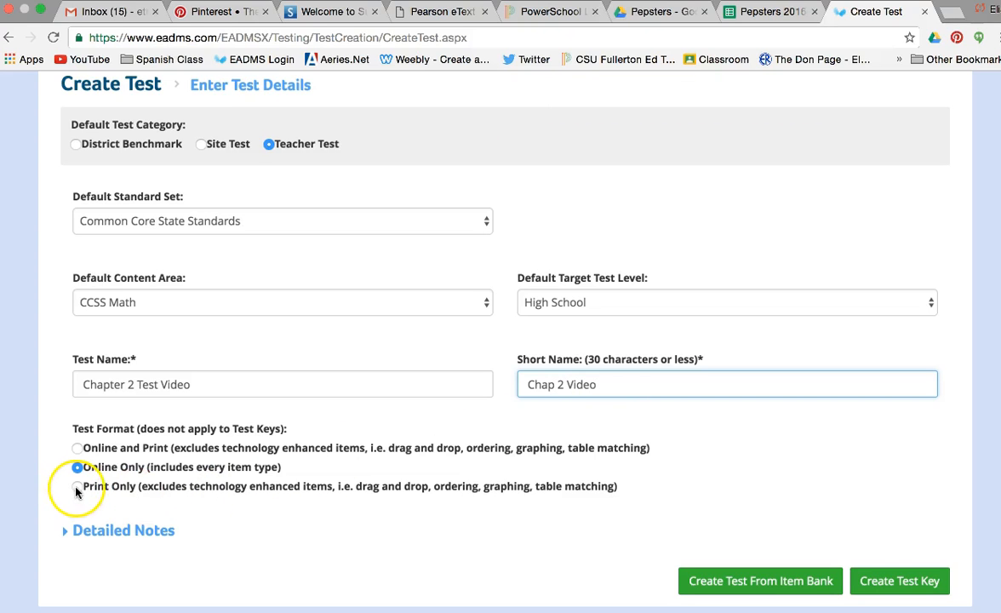
Set the test format to Print Only and create the test key.
left_click(77, 488)
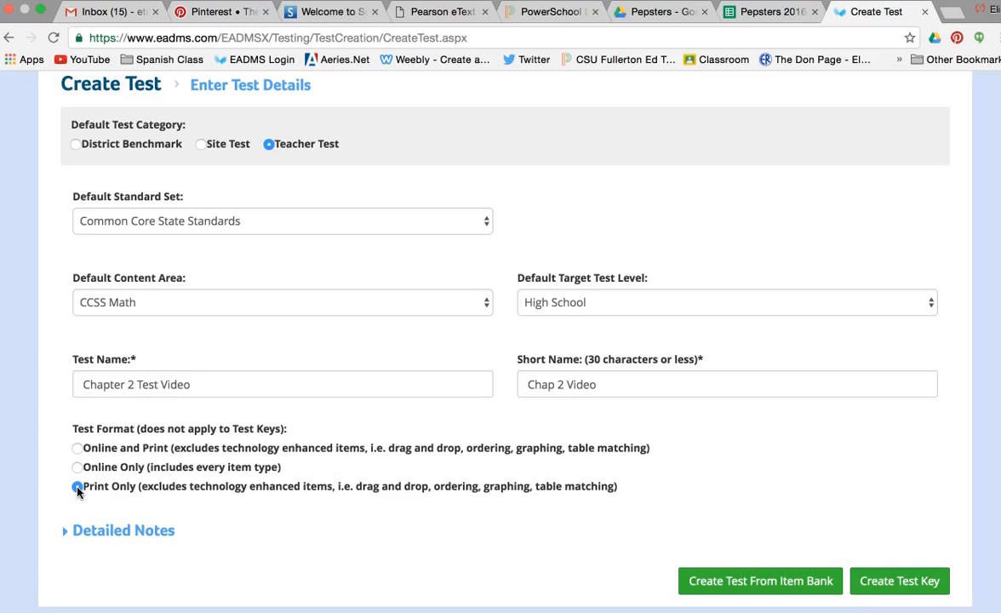
scroll(369, 527, "down", 1)
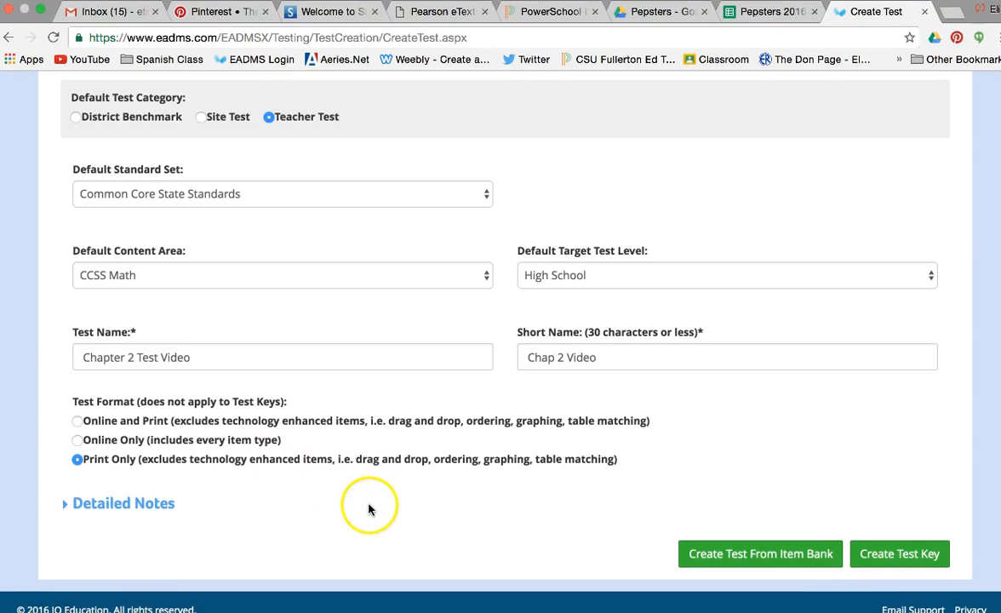
left_click(899, 554)
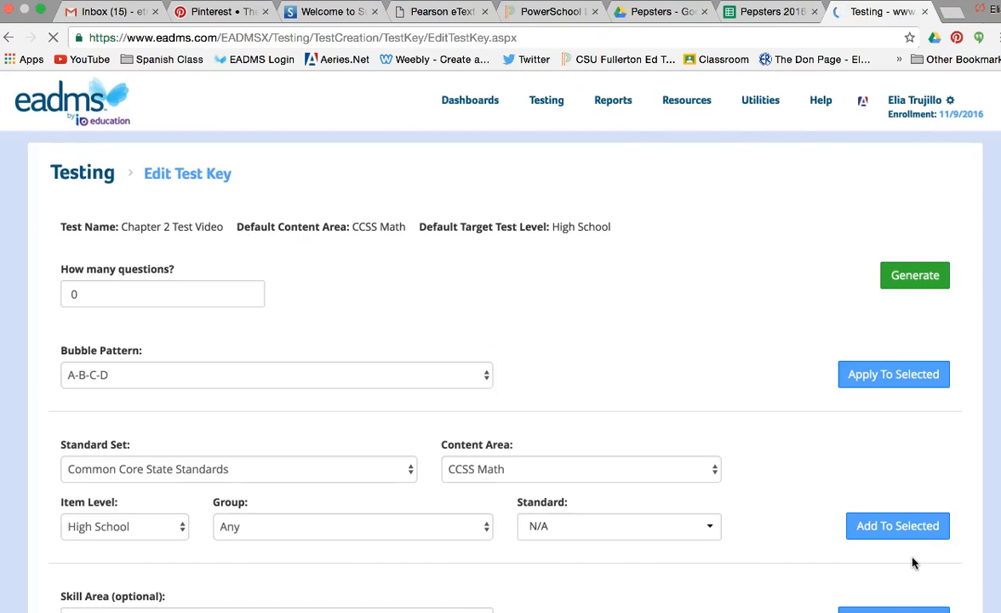
Set the number of questions to 5 and generate the answer key rows.
scroll(576, 375, "down", 1)
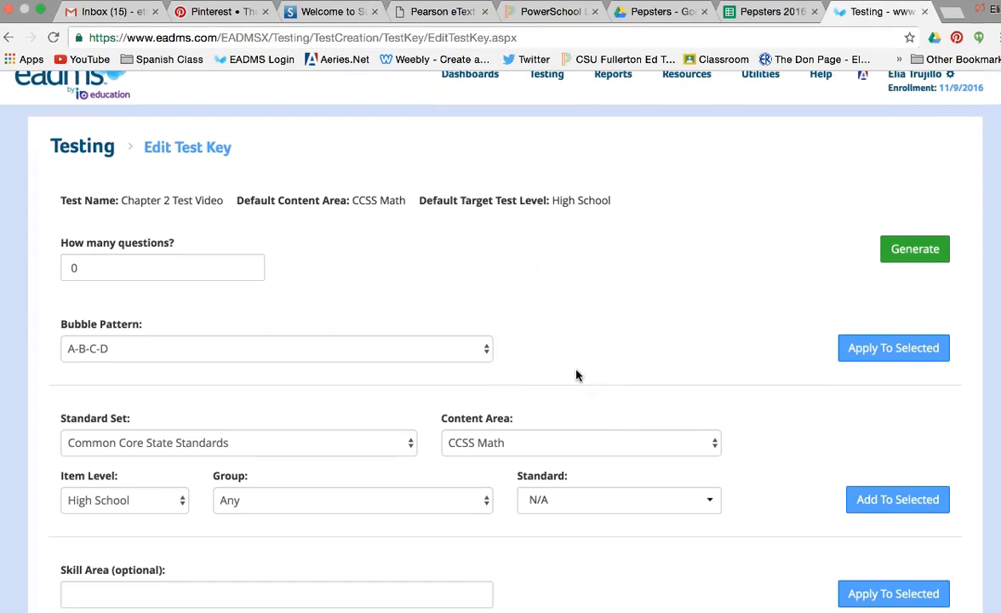
left_click(88, 267)
key("BackSpace")
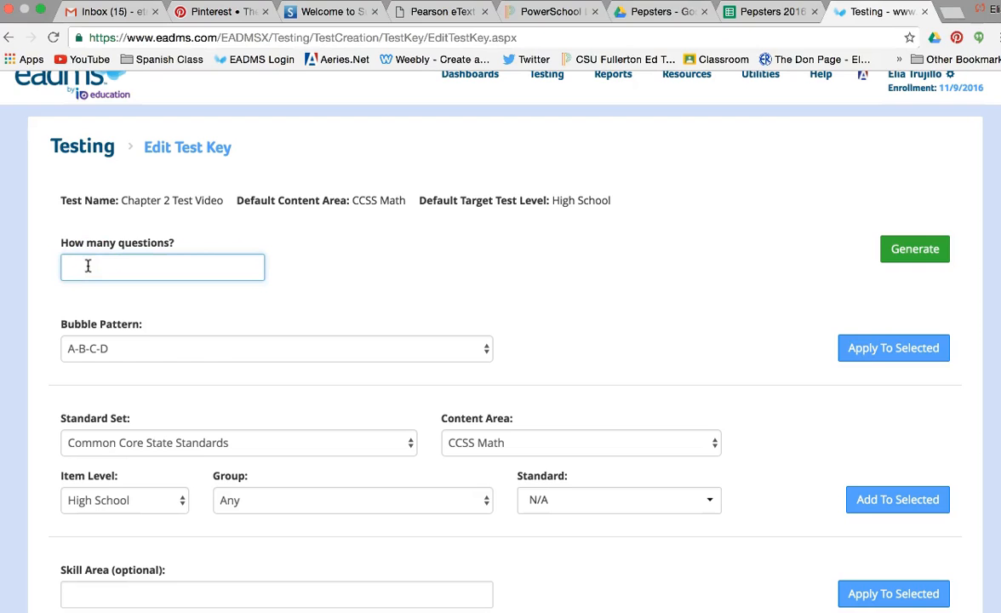
type("5")
left_click(81, 291)
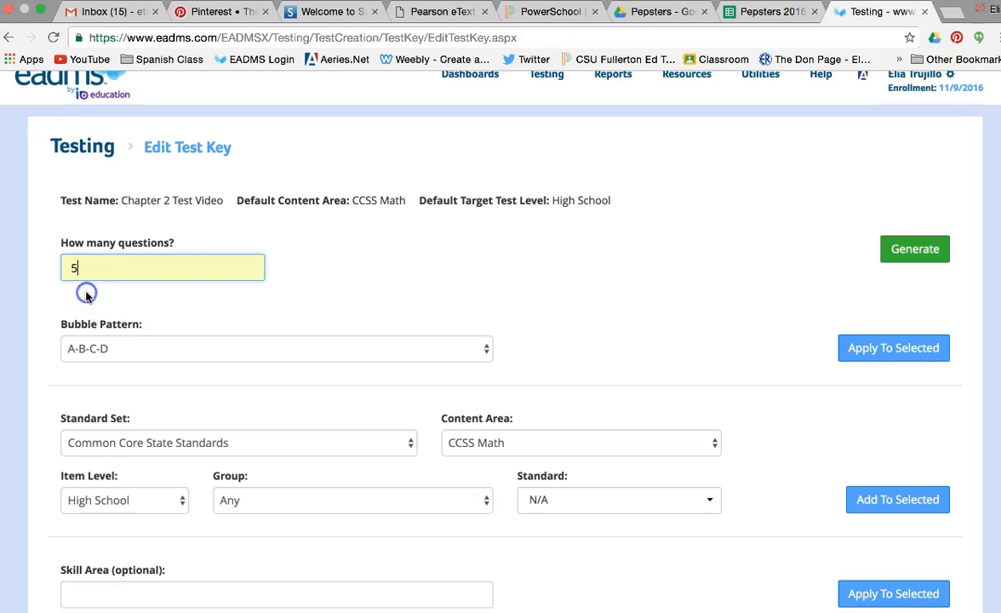
left_click(912, 248)
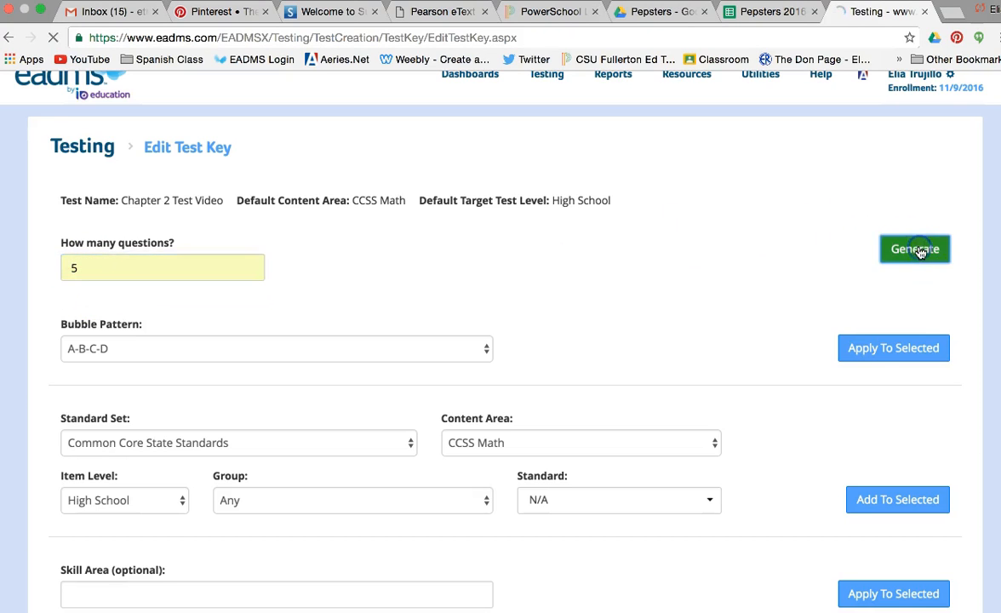
Apply the T-F bubble pattern to questions 1 and 2.
scroll(919, 253, "down", 3)
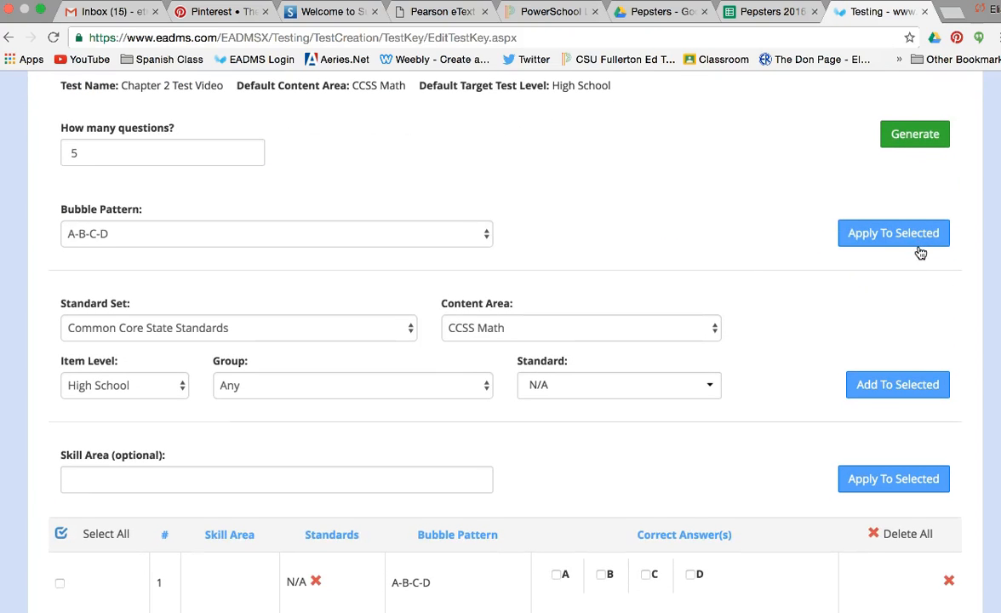
scroll(743, 238, "down", 4)
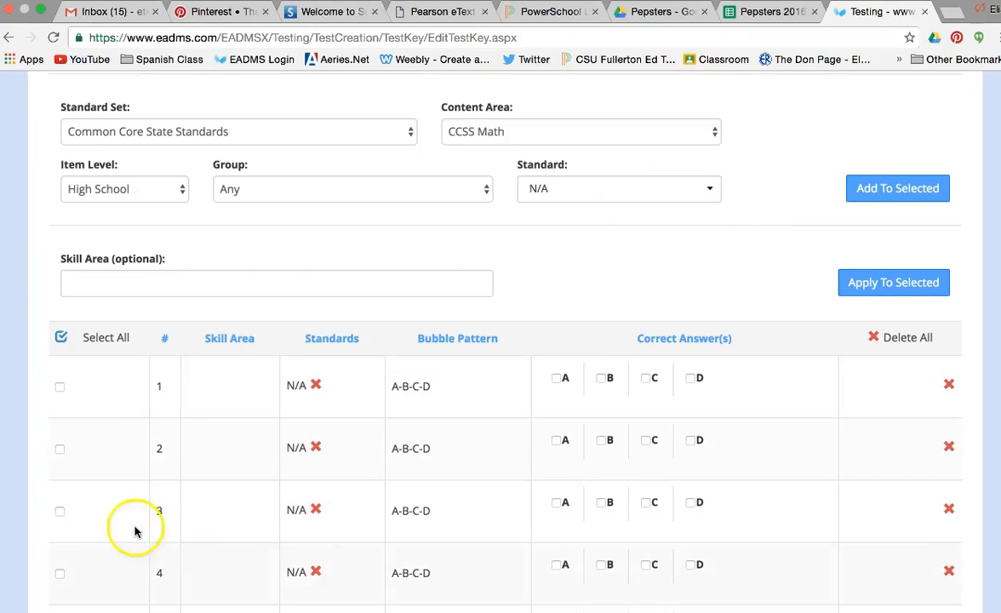
left_click(62, 384)
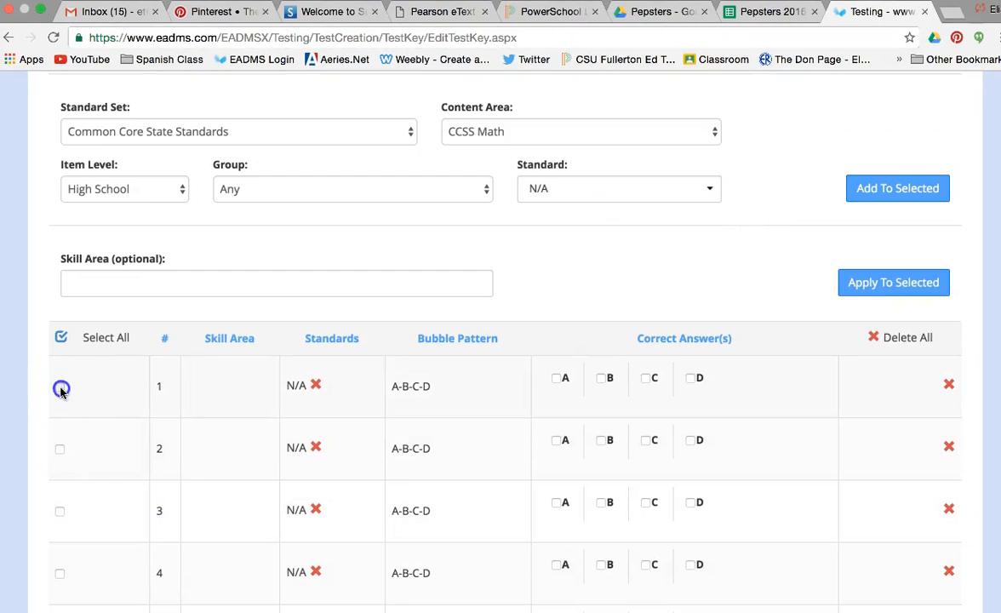
left_click(59, 448)
scroll(232, 448, "up", 2)
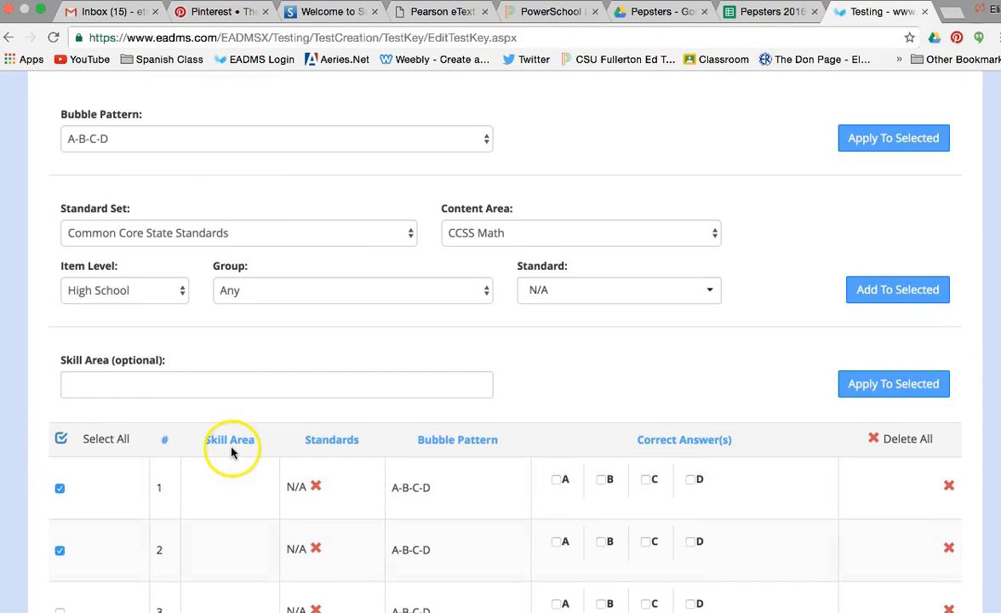
left_click(302, 146)
left_click(241, 313)
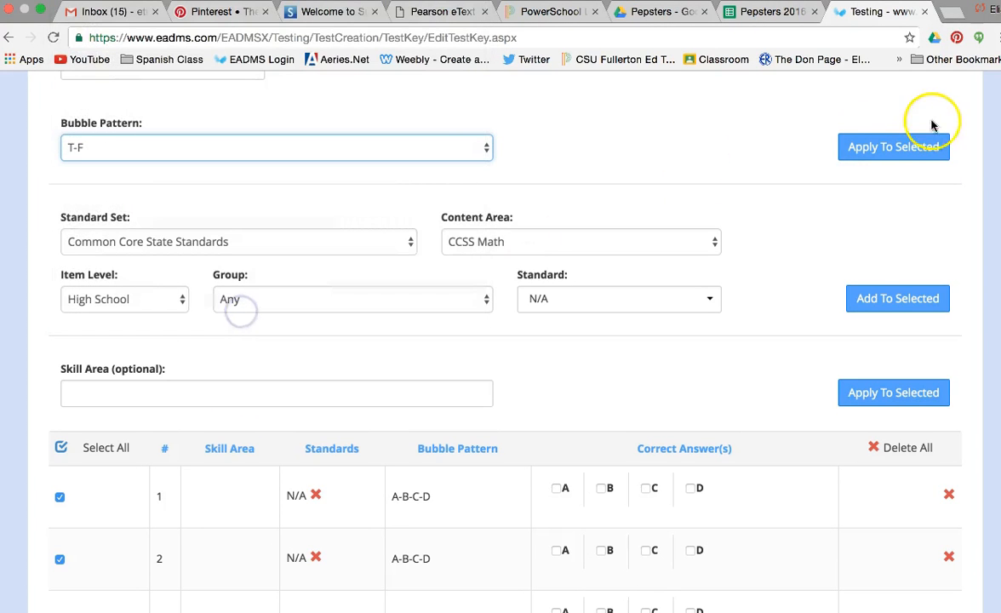
left_click(925, 147)
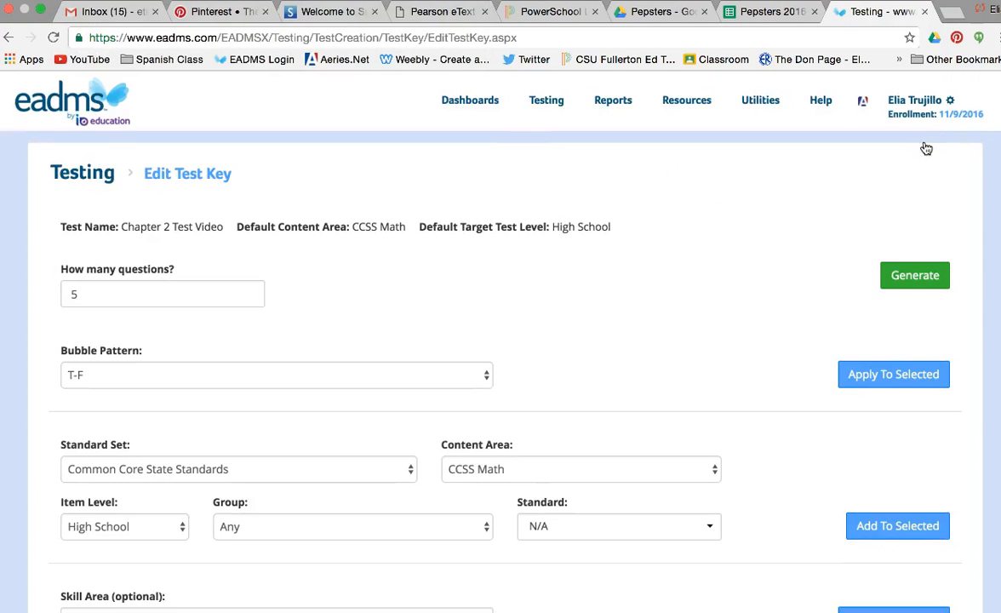
Examine the bubble patterns of the question rows and the standard options of the test key.
scroll(925, 149, "down", 6)
scroll(896, 314, "up", 2)
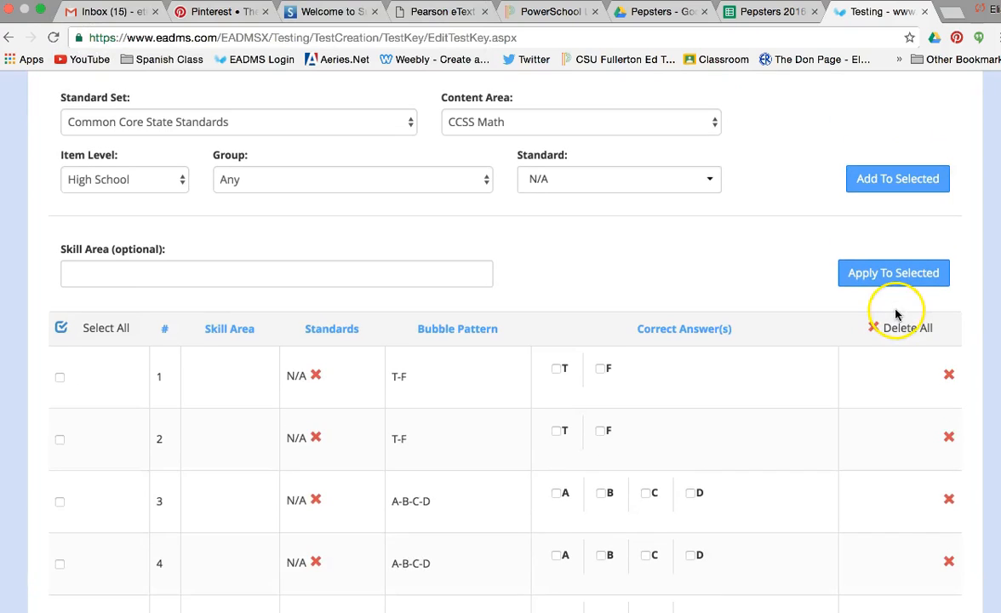
scroll(446, 530, "up", 1)
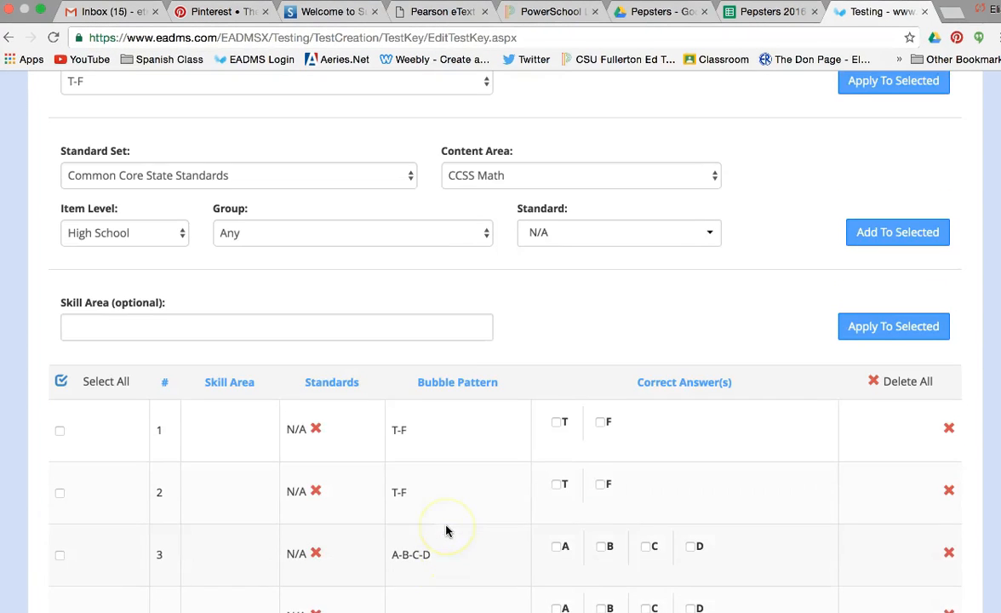
scroll(446, 530, "up", 5)
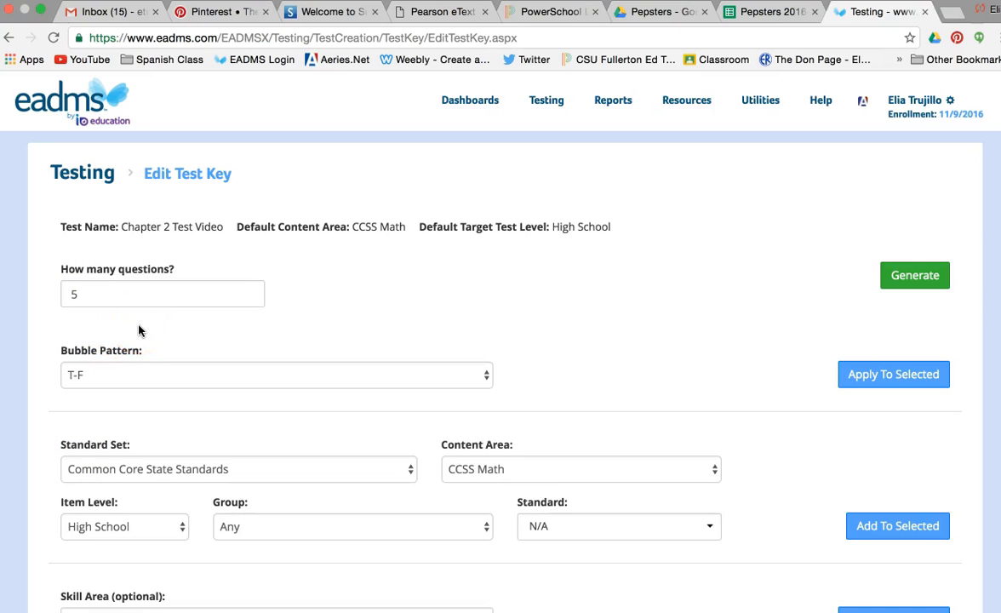
scroll(210, 374, "down", 3)
scroll(210, 374, "down", 4)
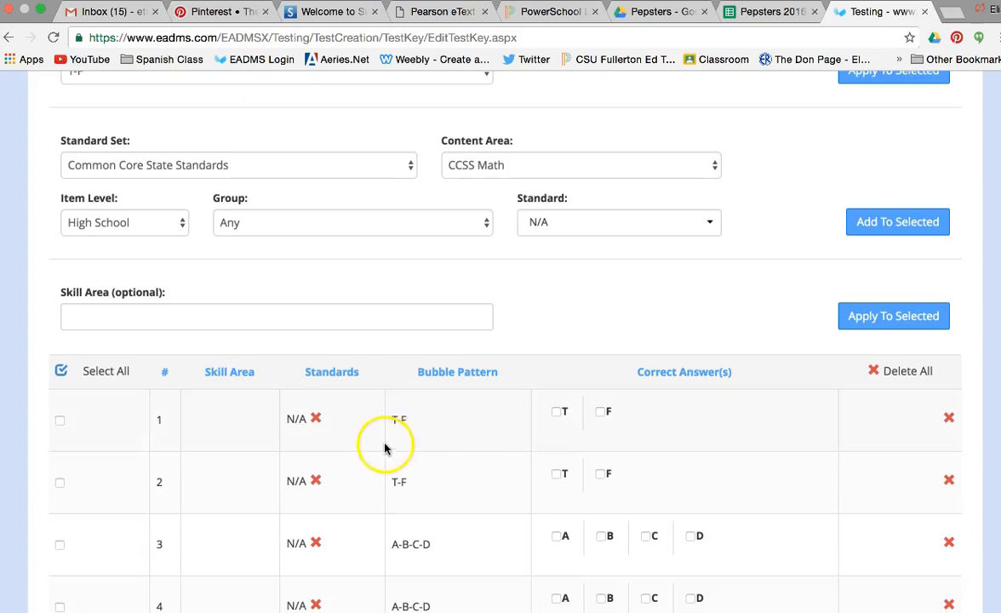
scroll(613, 431, "up", 2)
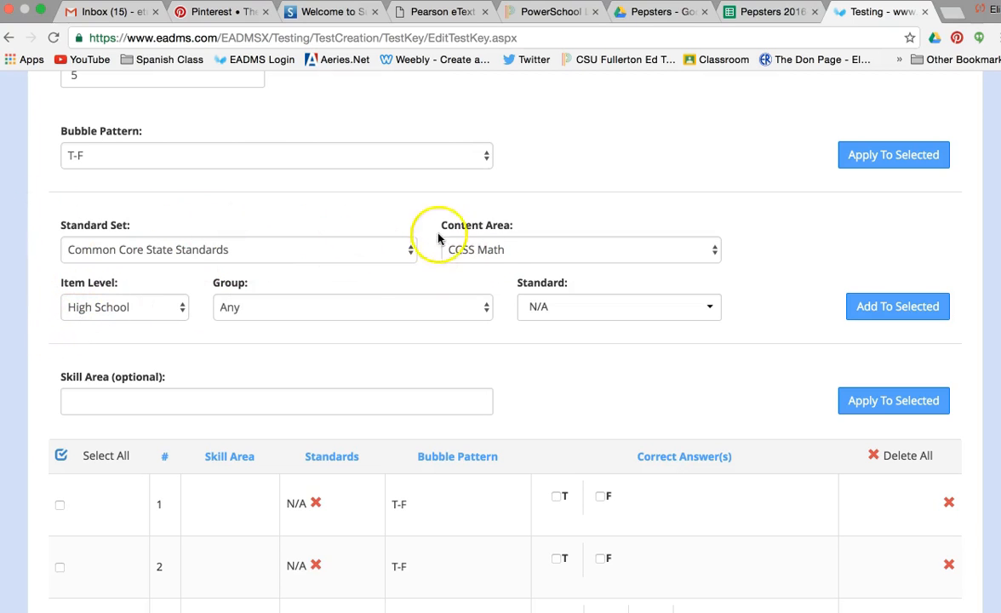
scroll(366, 325, "down", 2)
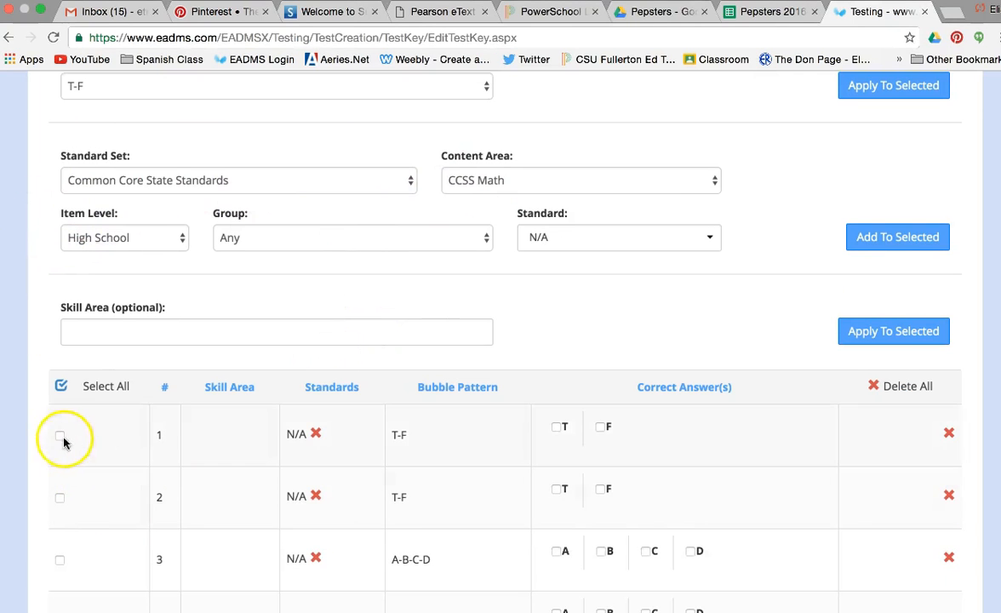
Add standard MA.9-12.HSA-CED.A.2 from the Creating Equations group to question 1.
left_click(60, 437)
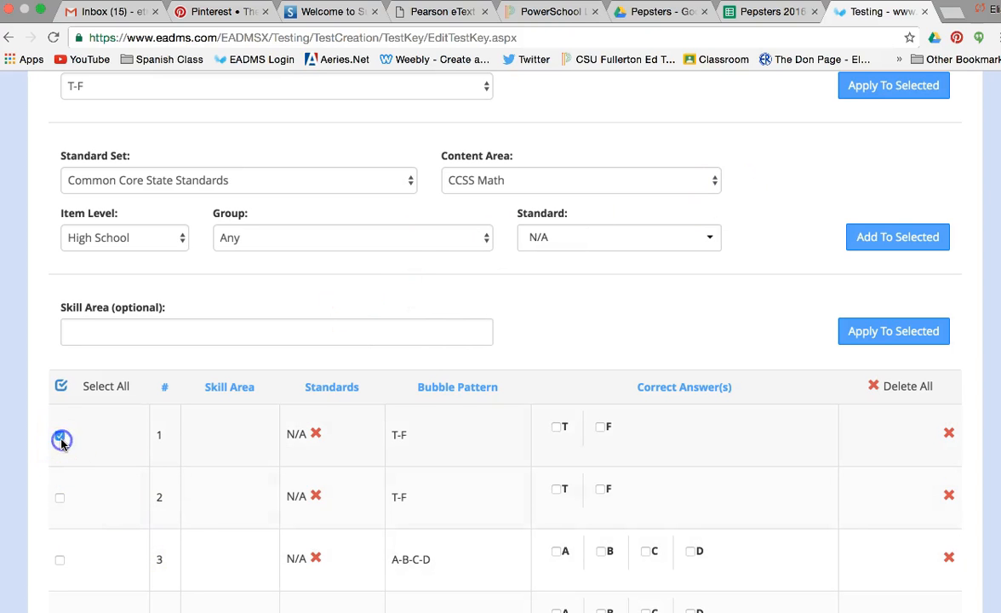
left_click(415, 238)
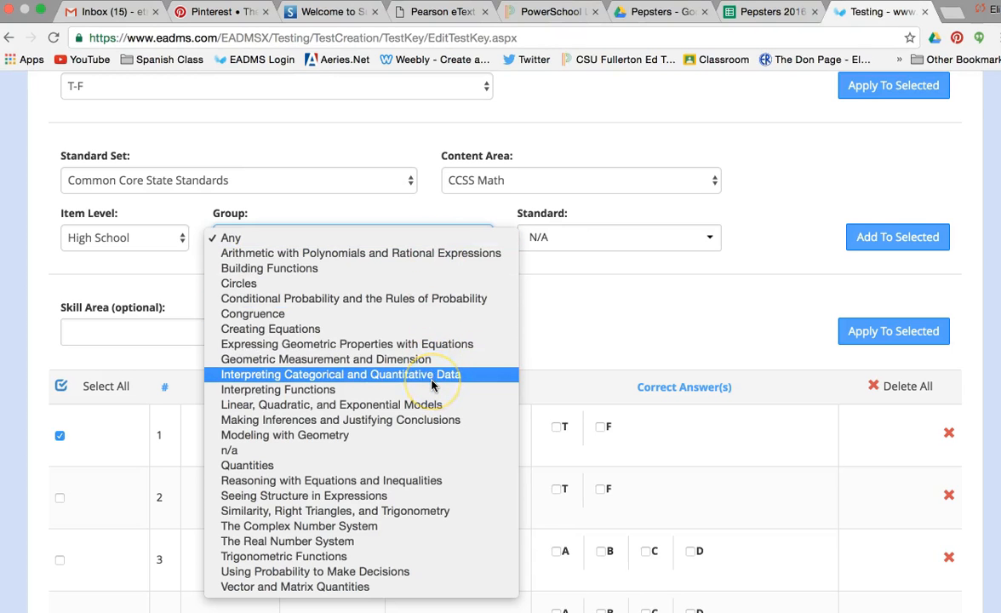
left_click(434, 331)
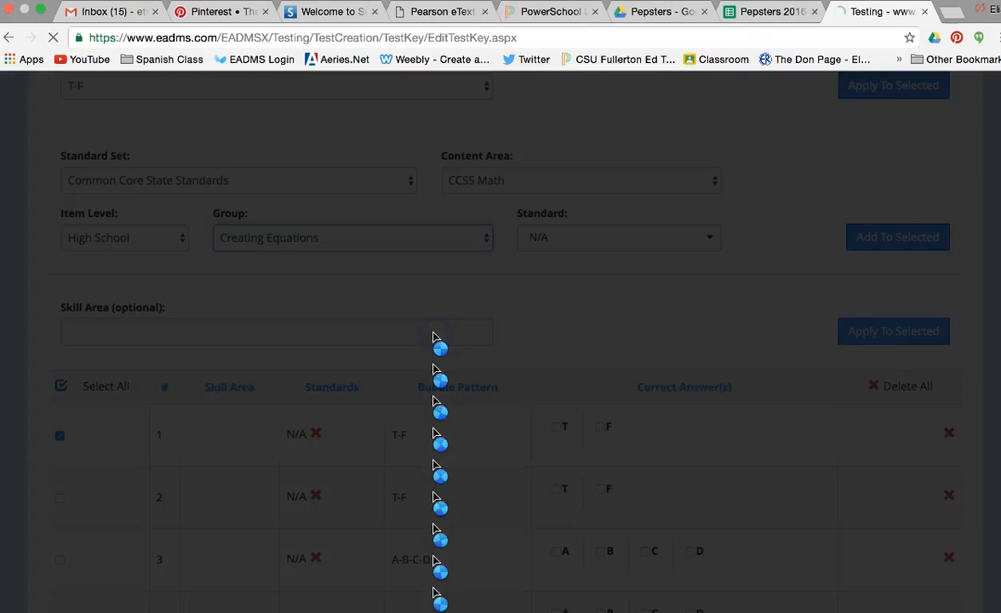
scroll(502, 481, "down", 5)
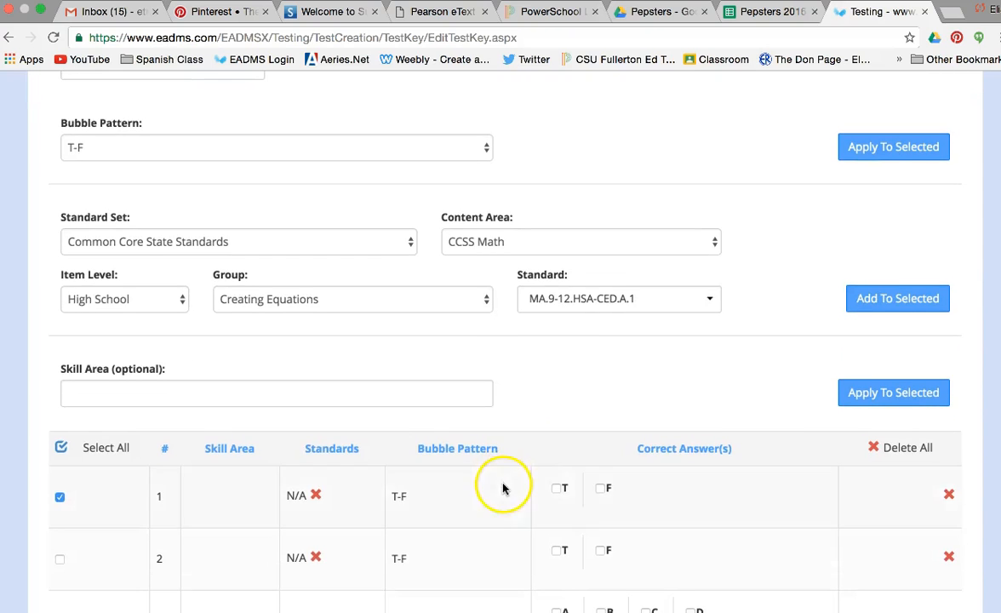
left_click(611, 312)
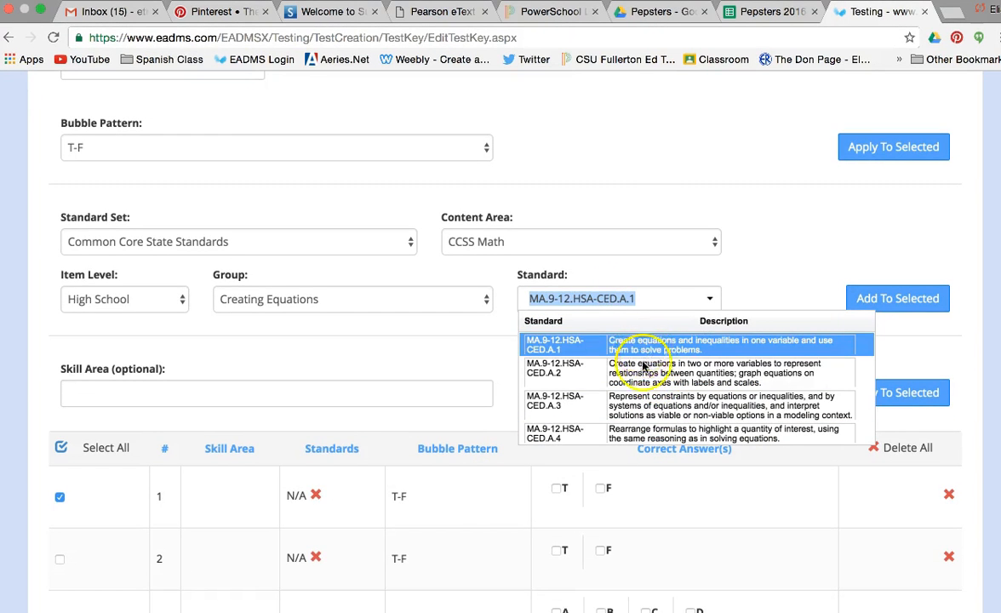
scroll(648, 387, "down", 2)
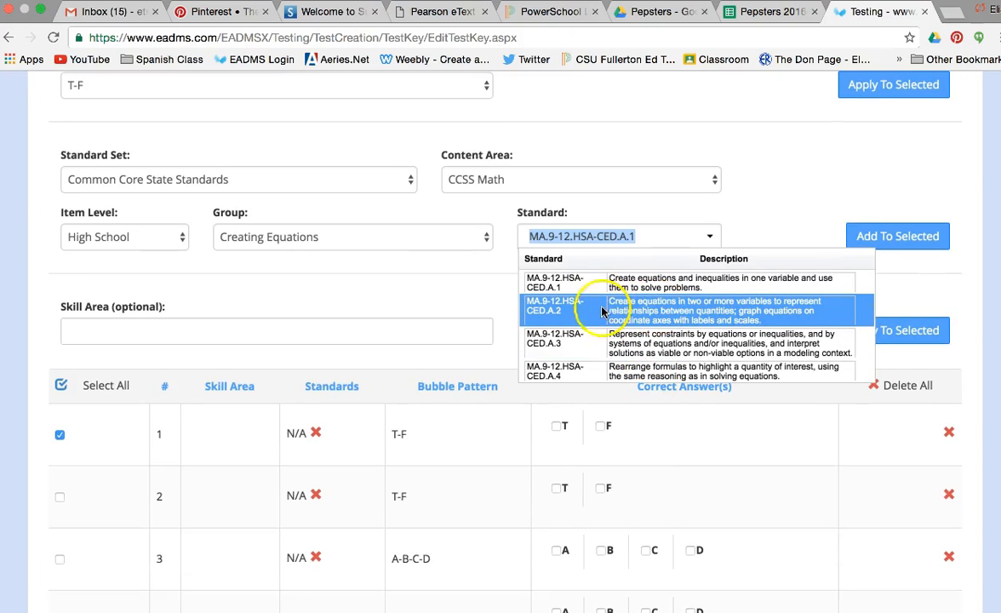
left_click(541, 311)
scroll(562, 310, "down", 1)
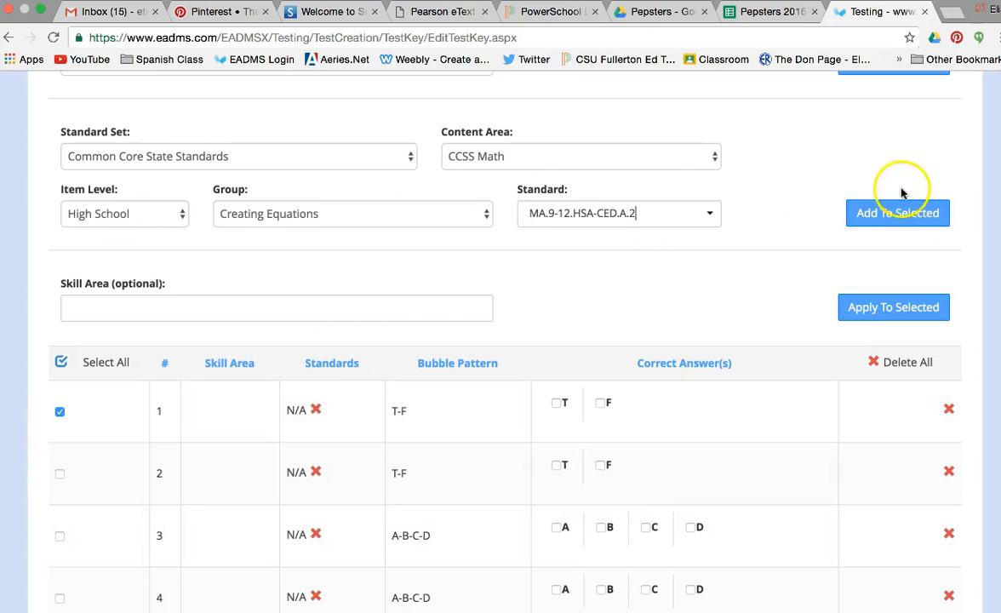
left_click(895, 213)
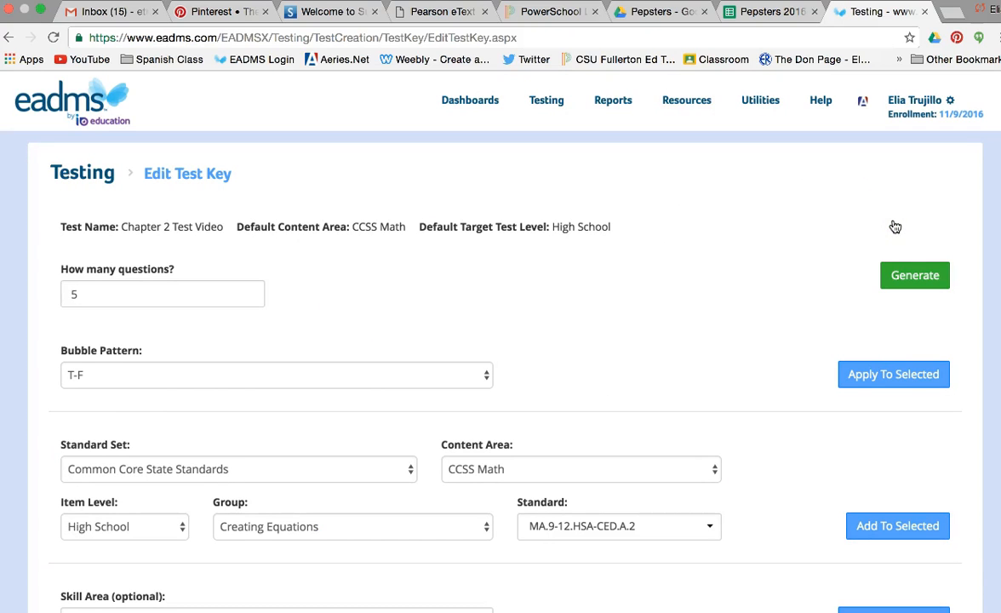
Apply the skill area "Interpersonal Skill" to question 1.
scroll(771, 410, "down", 5)
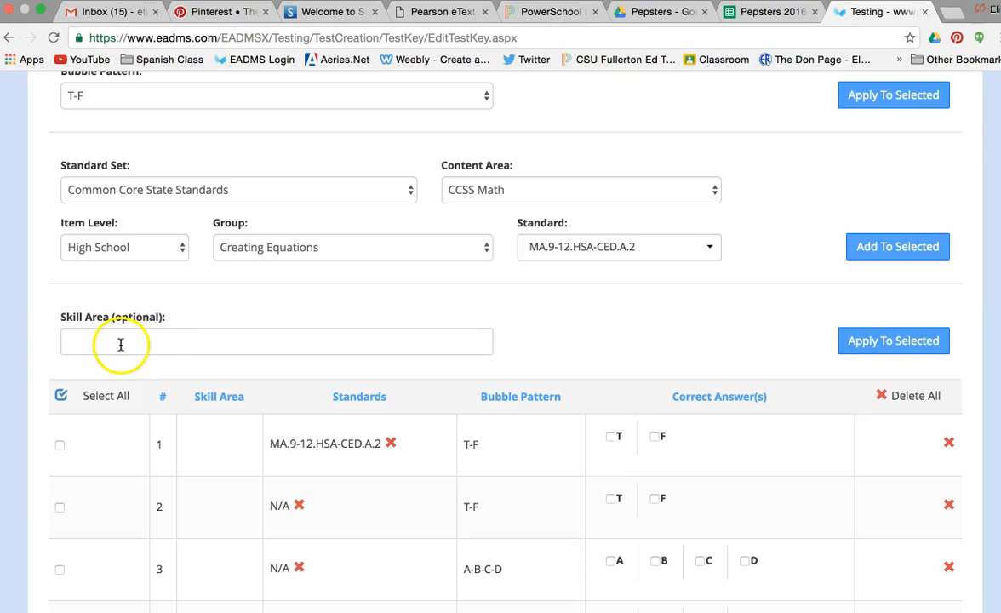
left_click(59, 444)
left_click(151, 341)
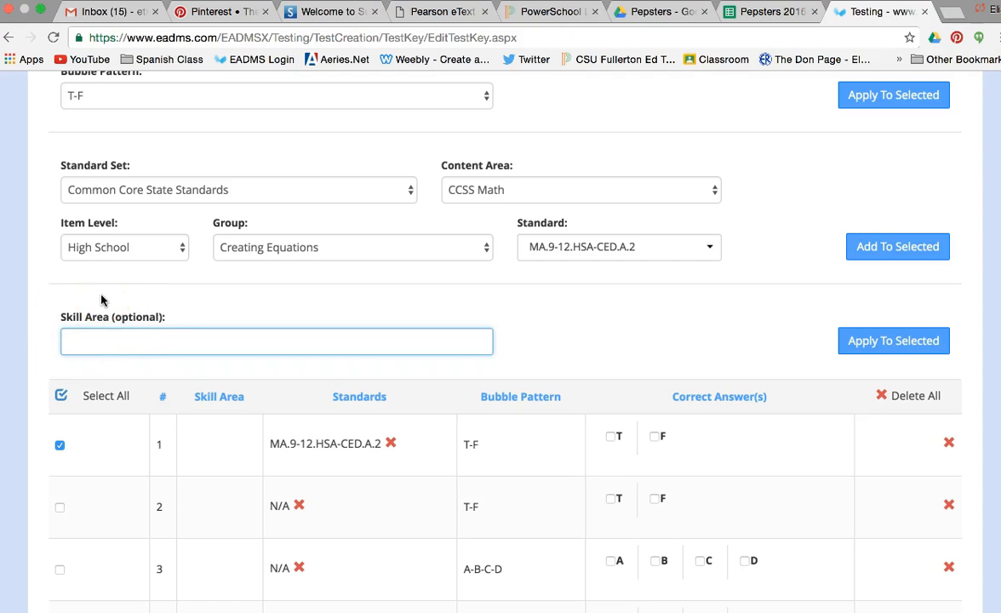
left_click(166, 338)
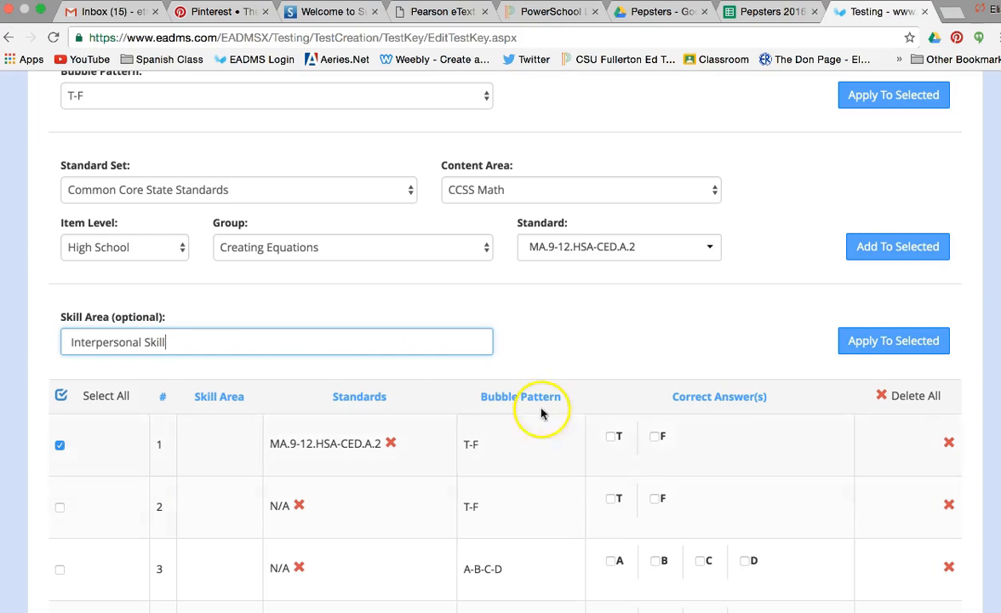
left_click(884, 341)
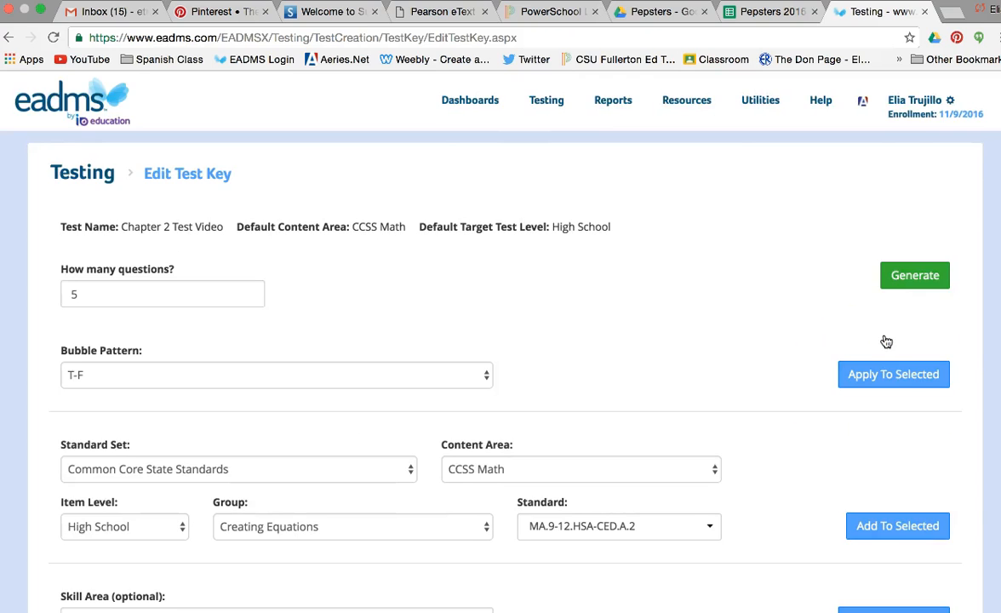
scroll(886, 342, "down", 8)
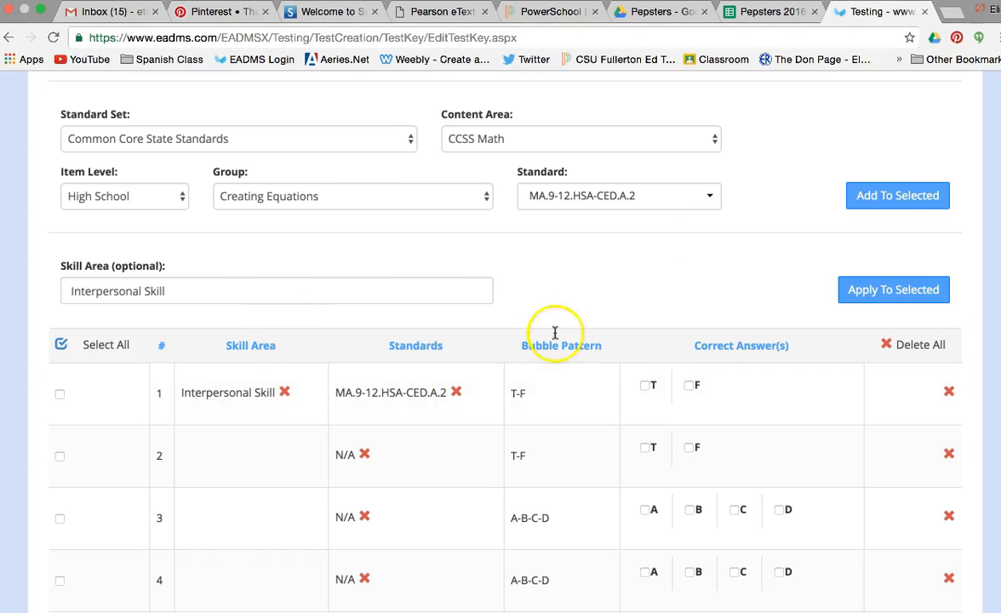
Add standard MA.9-12.HSN-Q.A.3 from the Quantities group to questions 2 and 3.
scroll(725, 227, "down", 2)
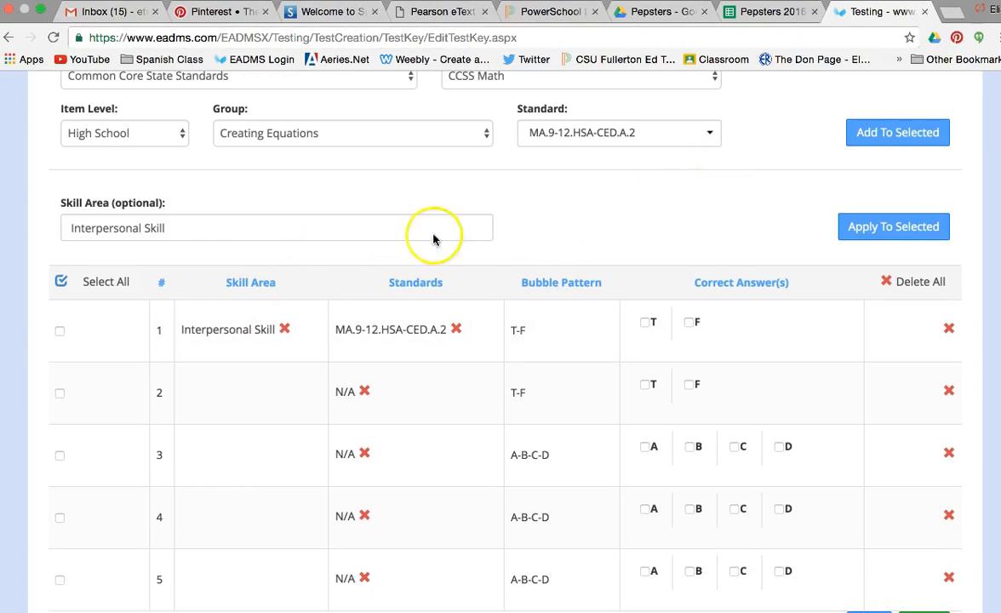
left_click(59, 392)
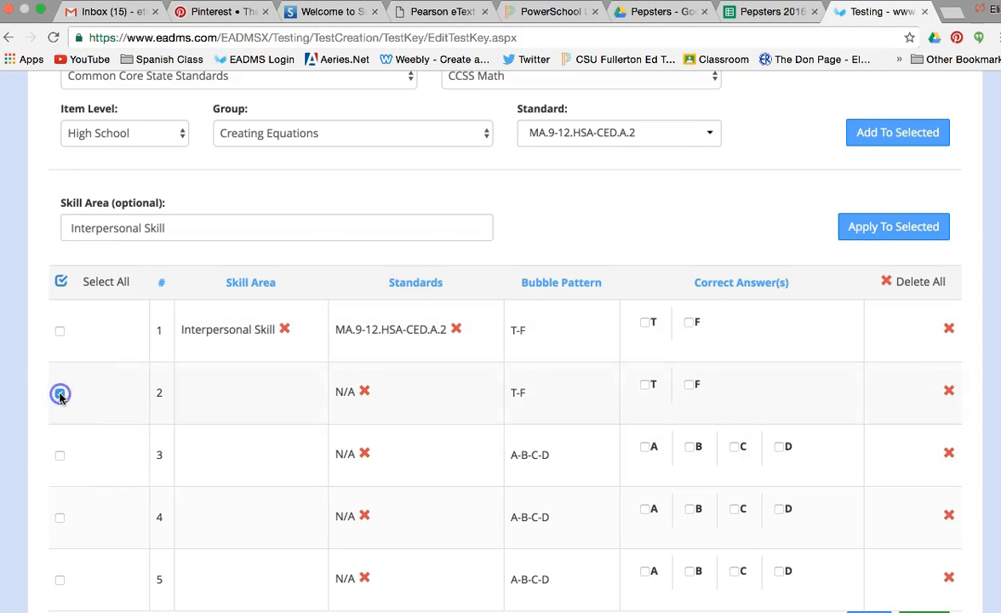
left_click(60, 455)
scroll(408, 260, "up", 3)
left_click(409, 255)
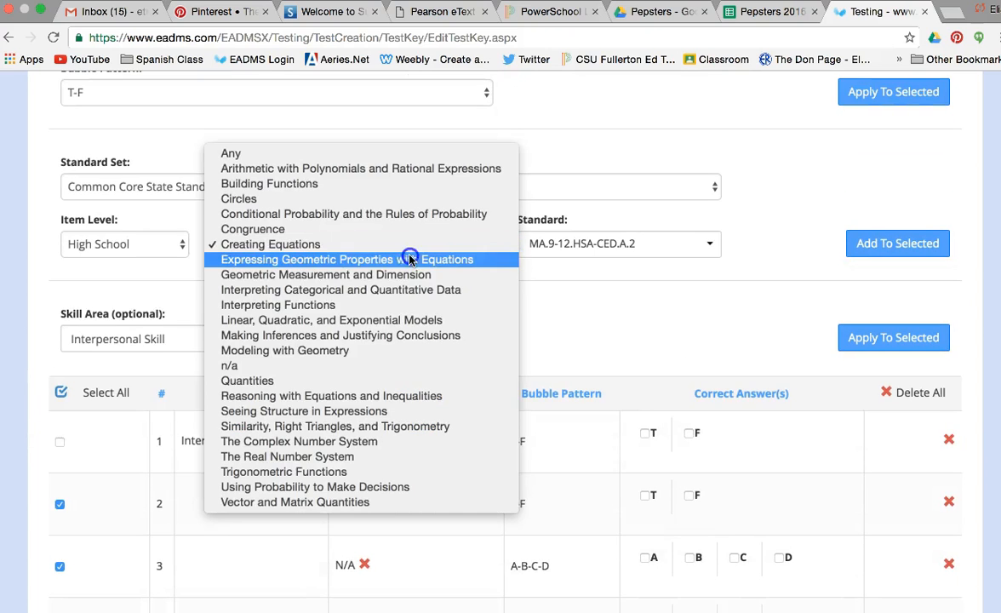
left_click(362, 382)
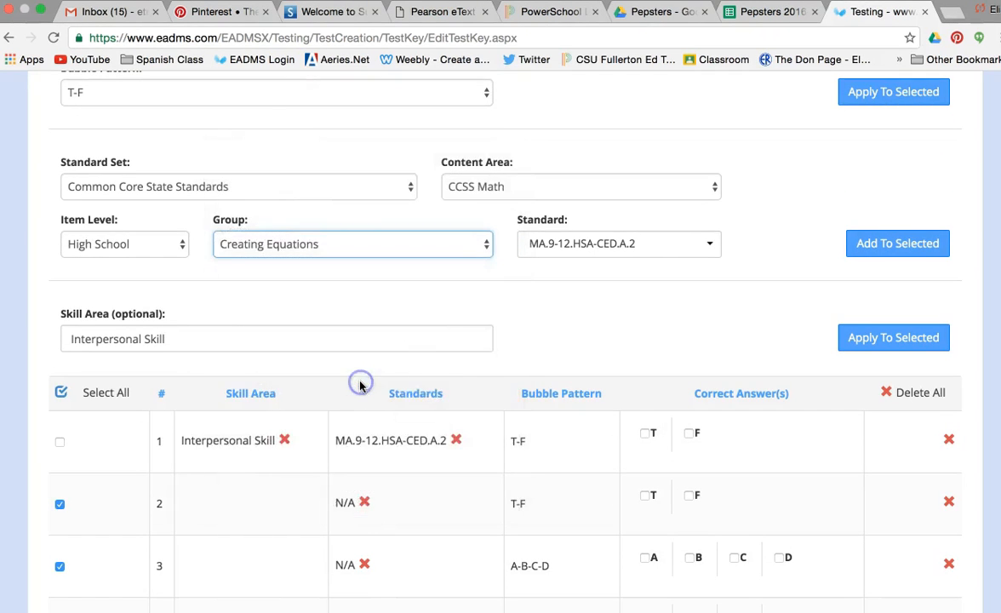
scroll(518, 487, "down", 3)
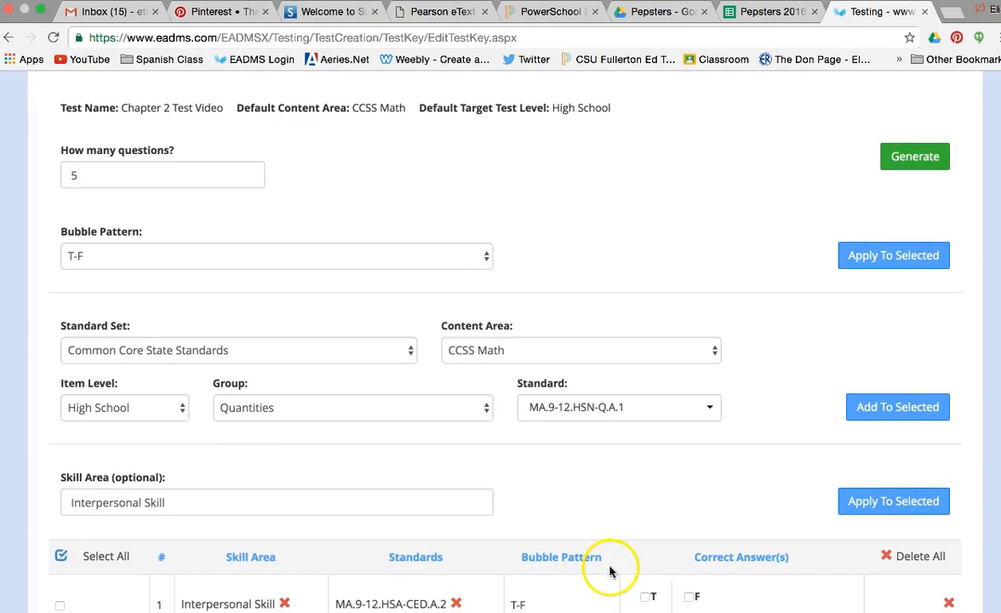
left_click(572, 407)
scroll(632, 481, "down", 2)
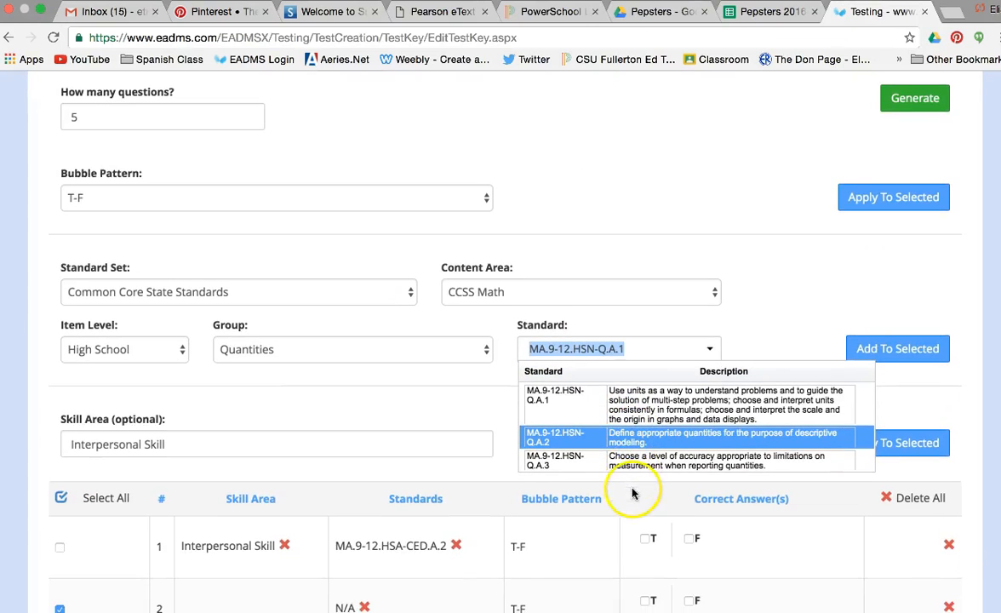
left_click(630, 452)
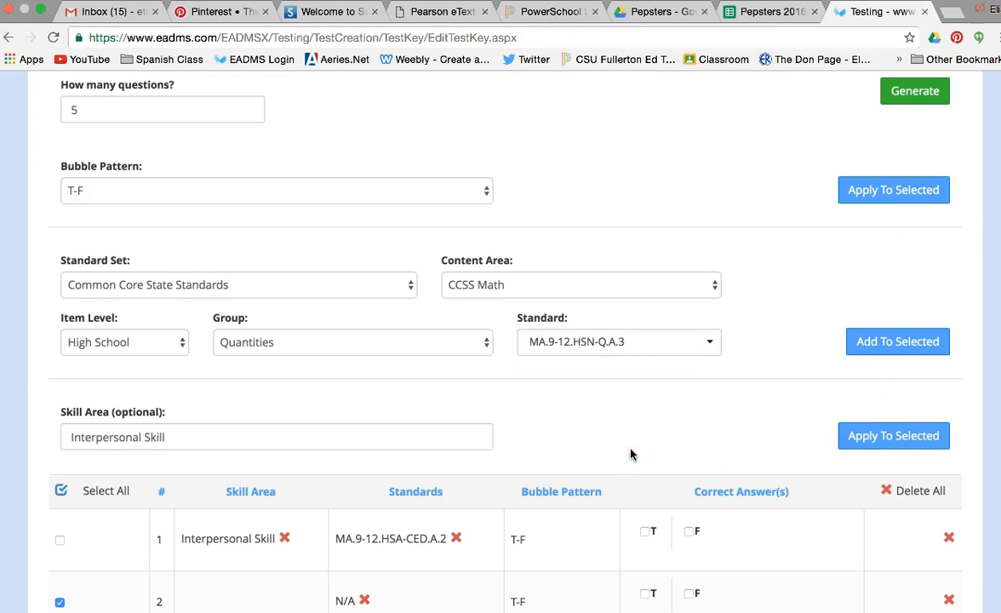
left_click(858, 346)
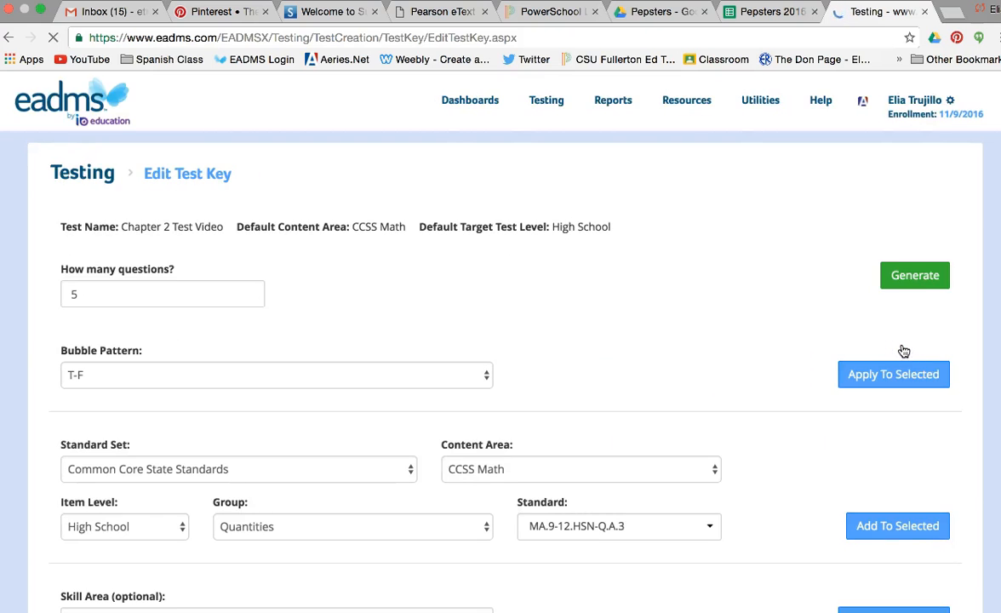
Apply the skill area "Presentational Skill" to questions 2 and 3.
scroll(764, 604, "down", 5)
scroll(562, 464, "down", 1)
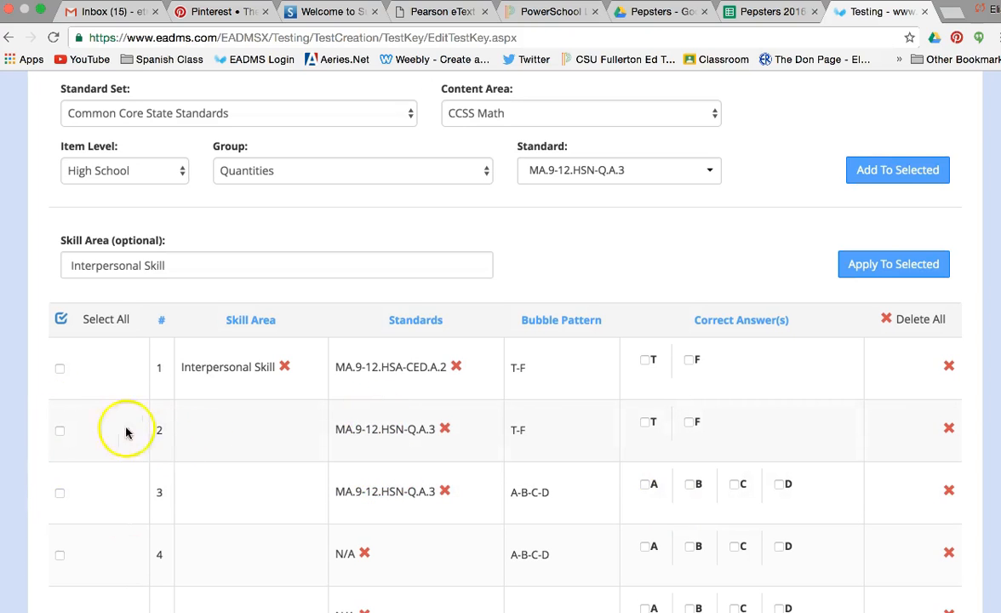
left_click(60, 430)
left_click(60, 492)
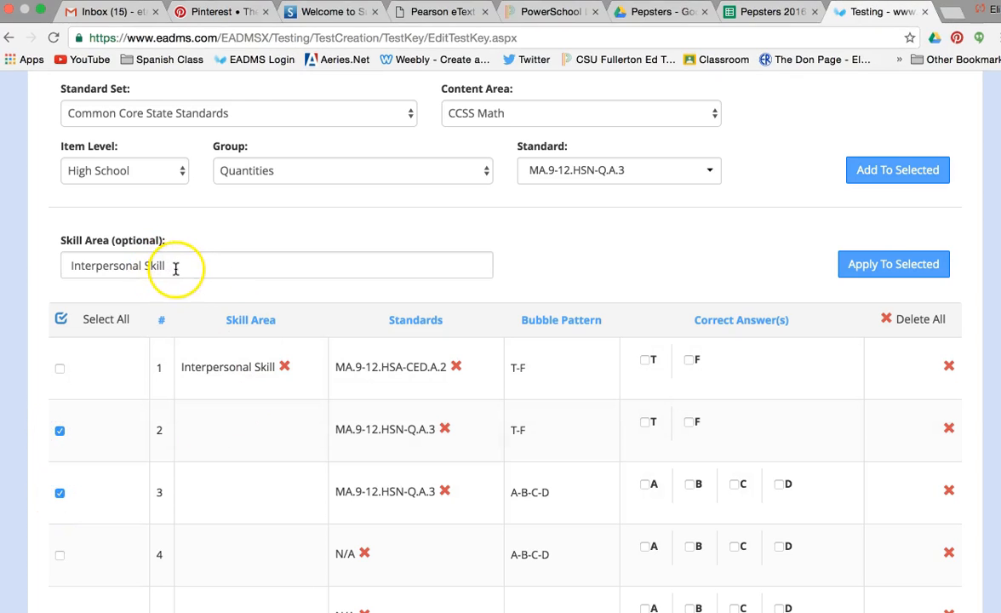
left_click_drag(169, 266, 66, 266)
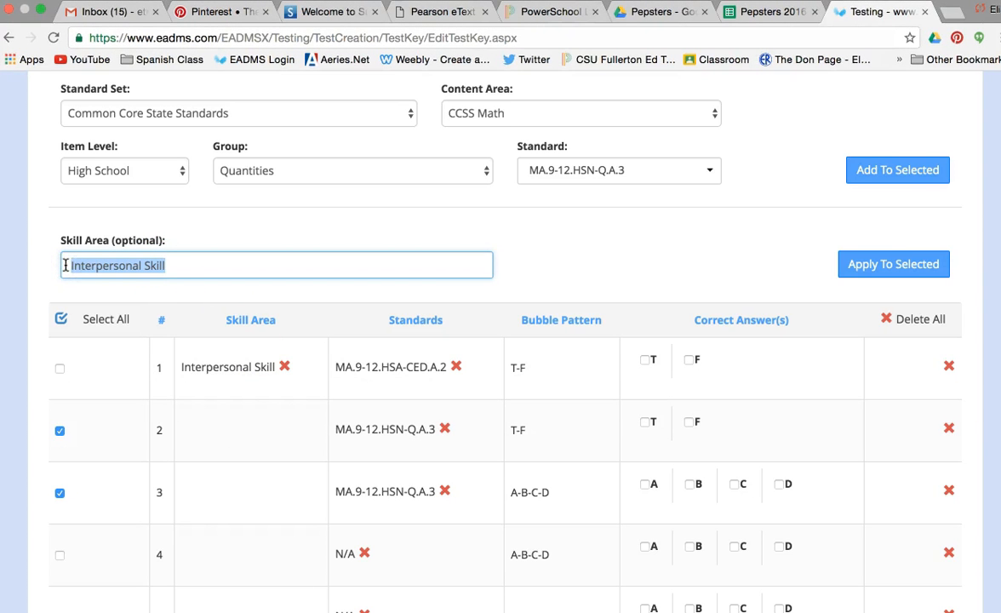
type("Pe")
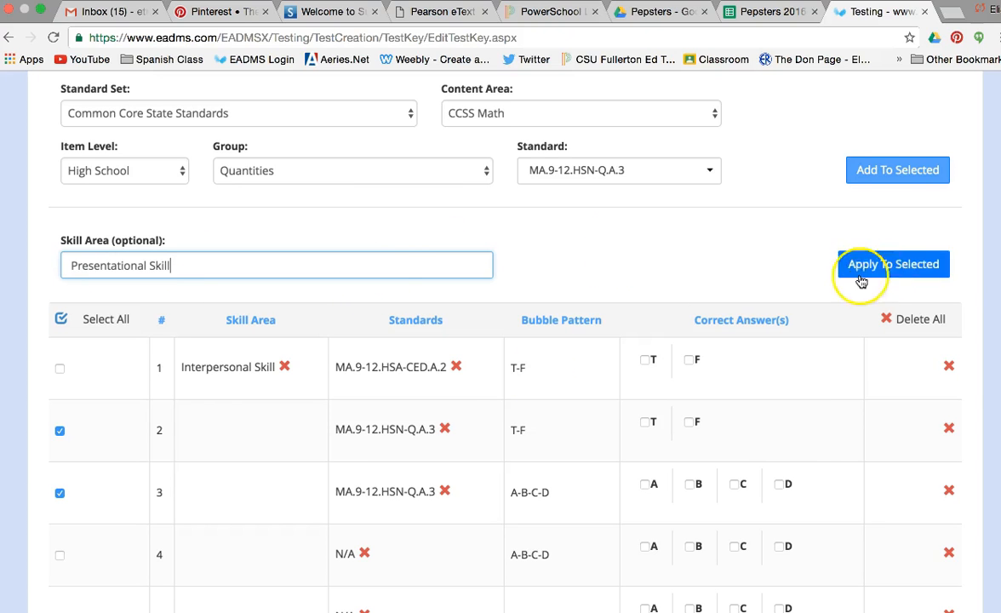
left_click(896, 274)
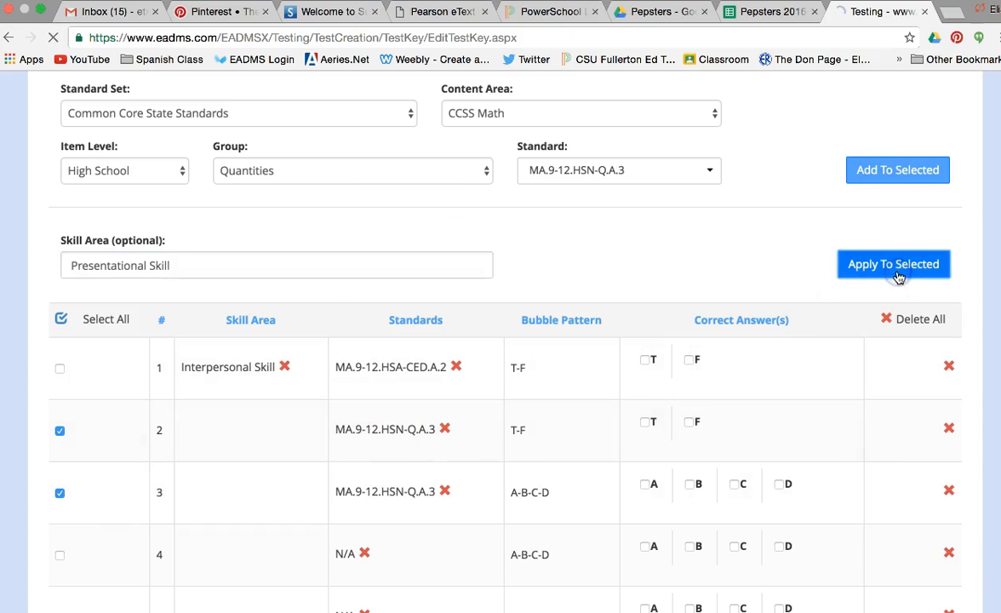
scroll(817, 413, "down", 5)
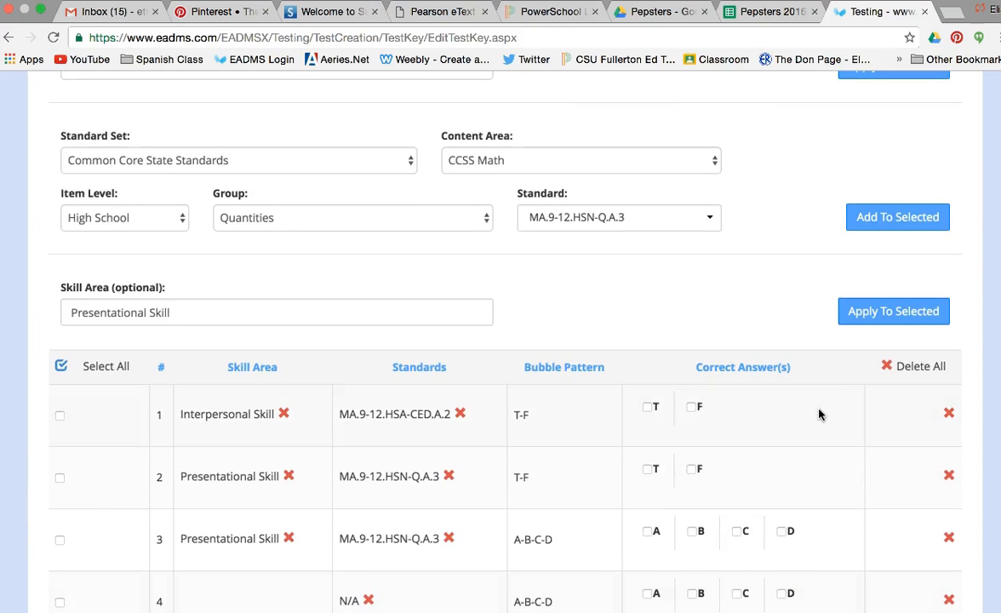
Add standard MA.9-12.HSG-MG.A.2 from the Modeling with Geometry group to questions 4 and 5.
scroll(818, 414, "down", 3)
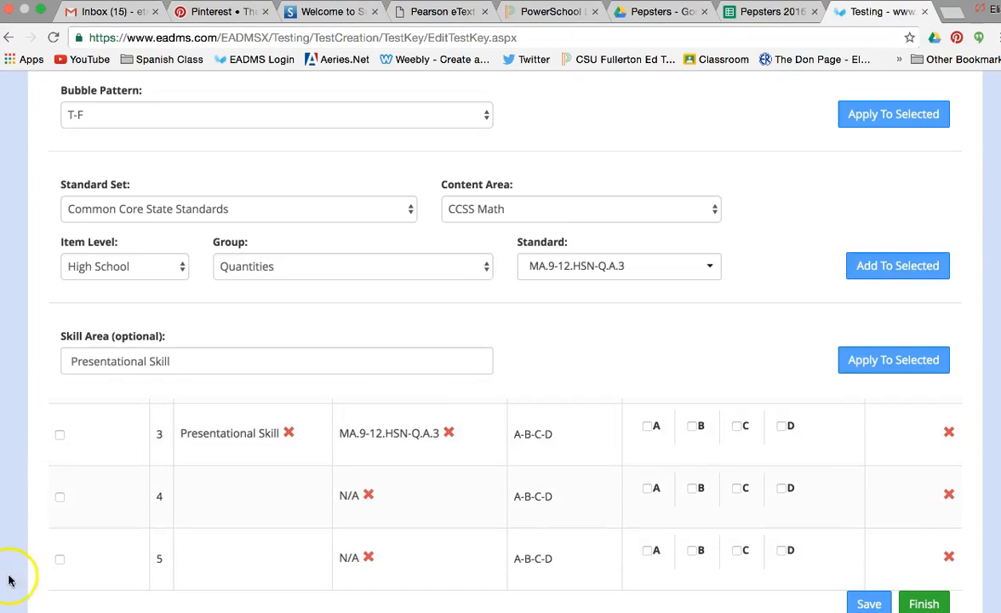
left_click(59, 496)
left_click(60, 558)
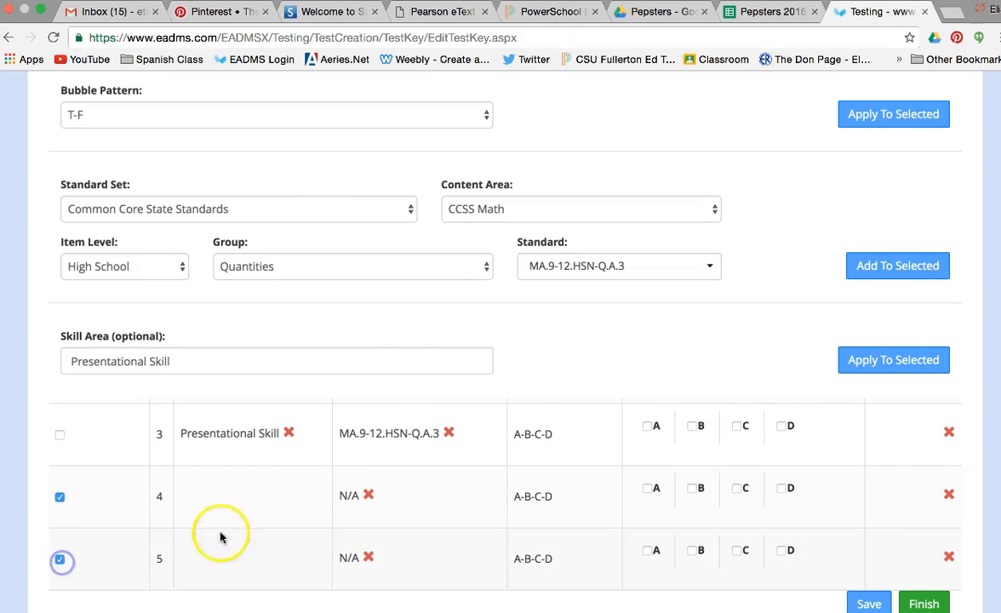
left_click(328, 241)
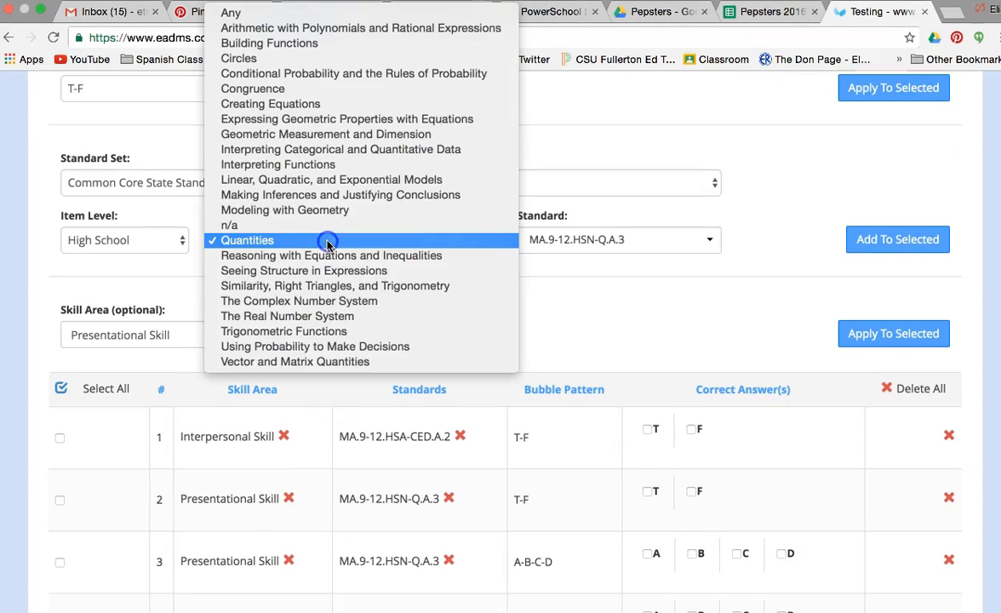
left_click(308, 211)
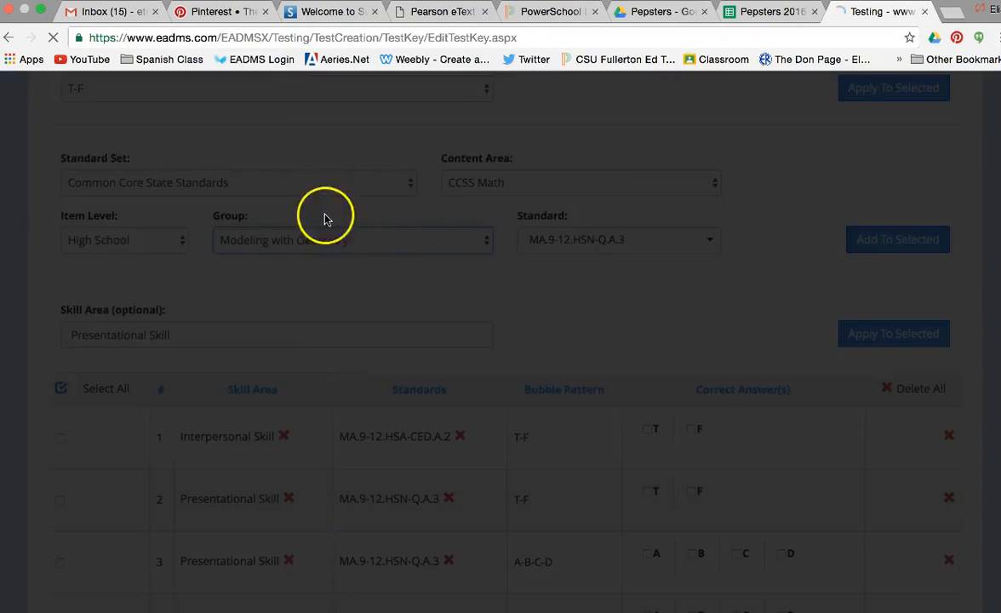
scroll(616, 396, "down", 5)
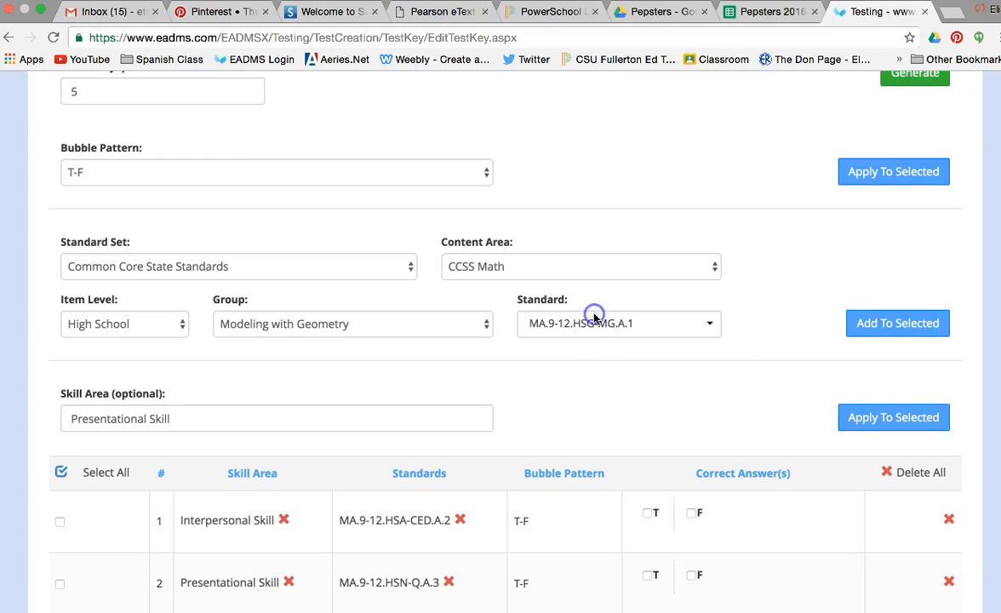
left_click(601, 328)
left_click(656, 419)
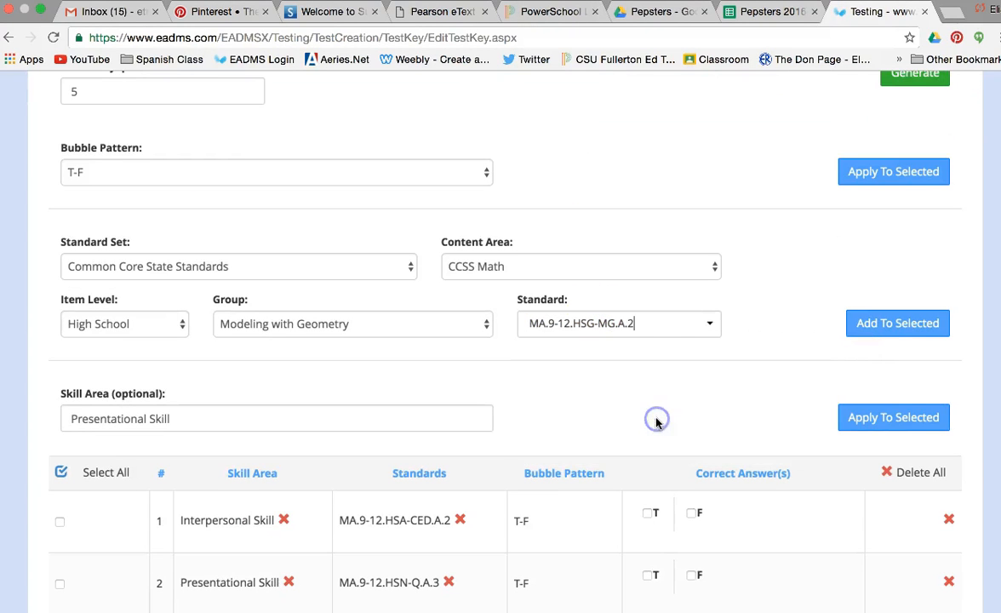
scroll(655, 423, "down", 1)
left_click(919, 269)
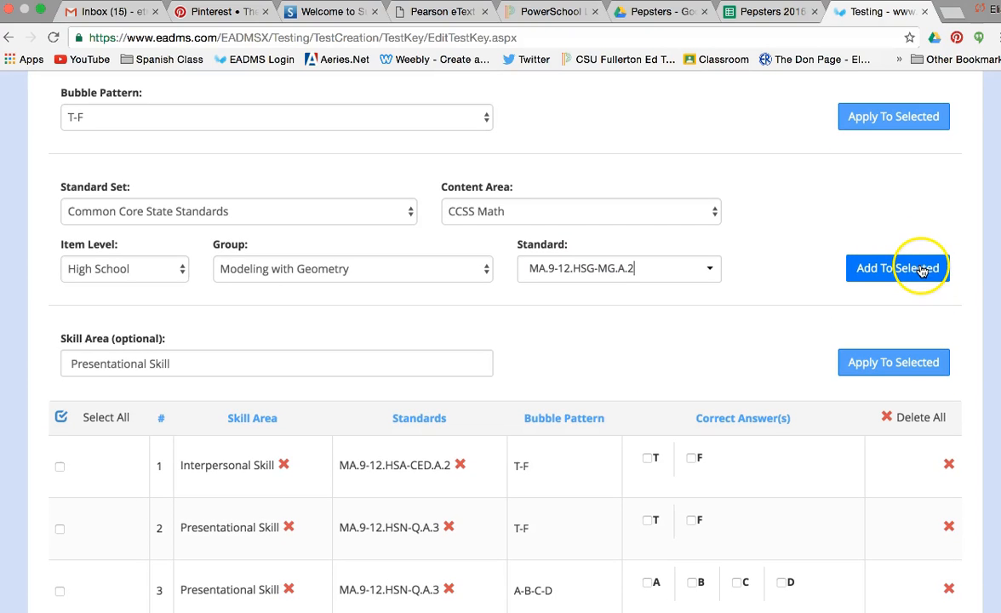
scroll(699, 559, "down", 10)
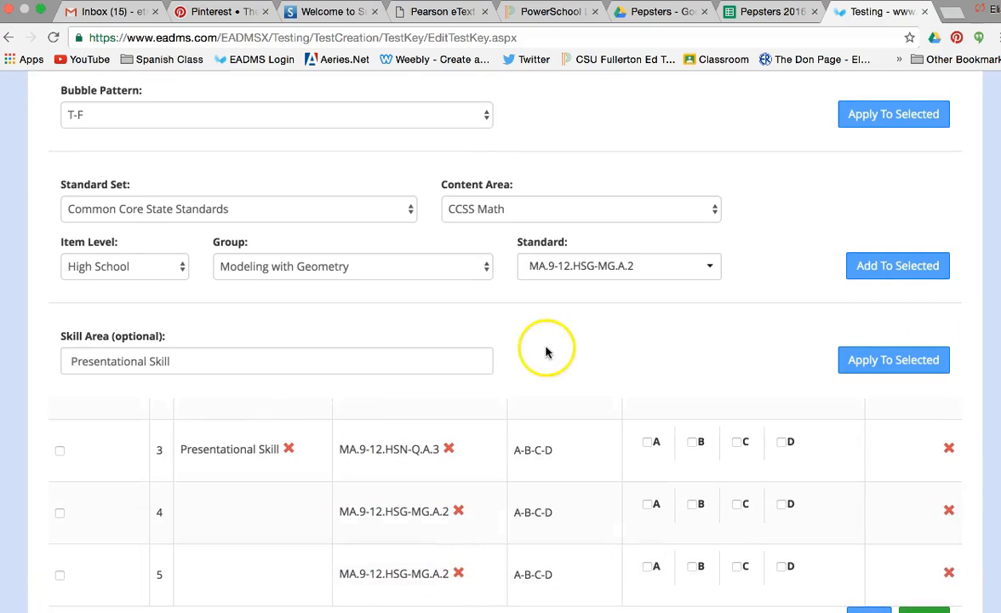
Apply the skill area "interpretive Skill" to questions 4 and 5.
left_click_drag(147, 228, 64, 228)
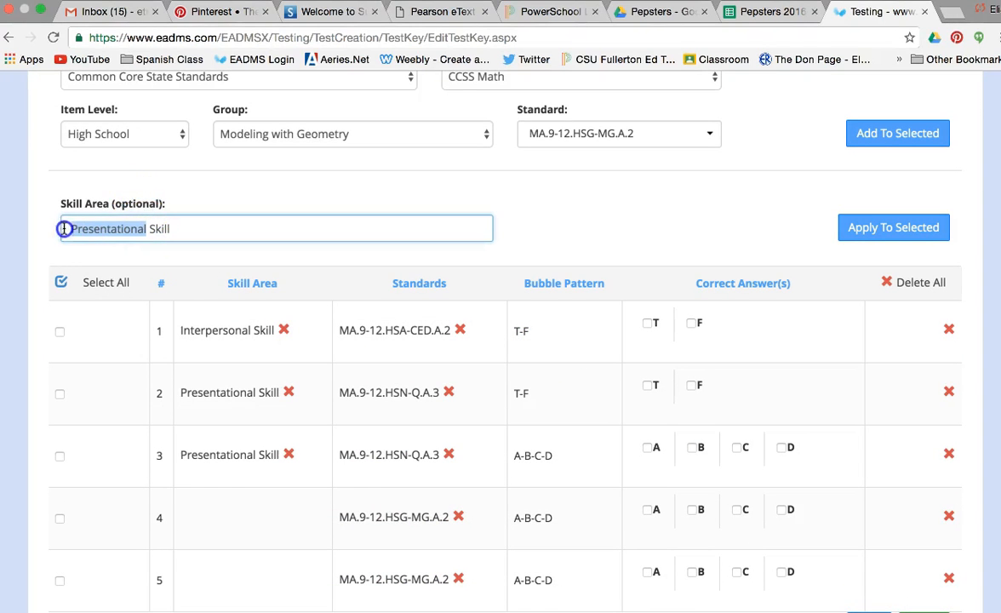
type("interp")
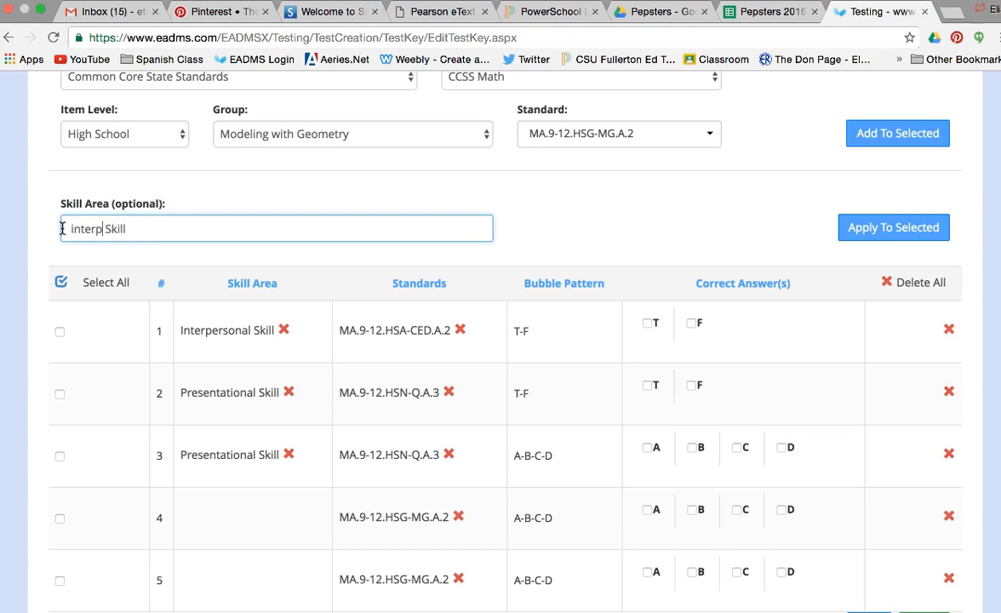
left_click(59, 518)
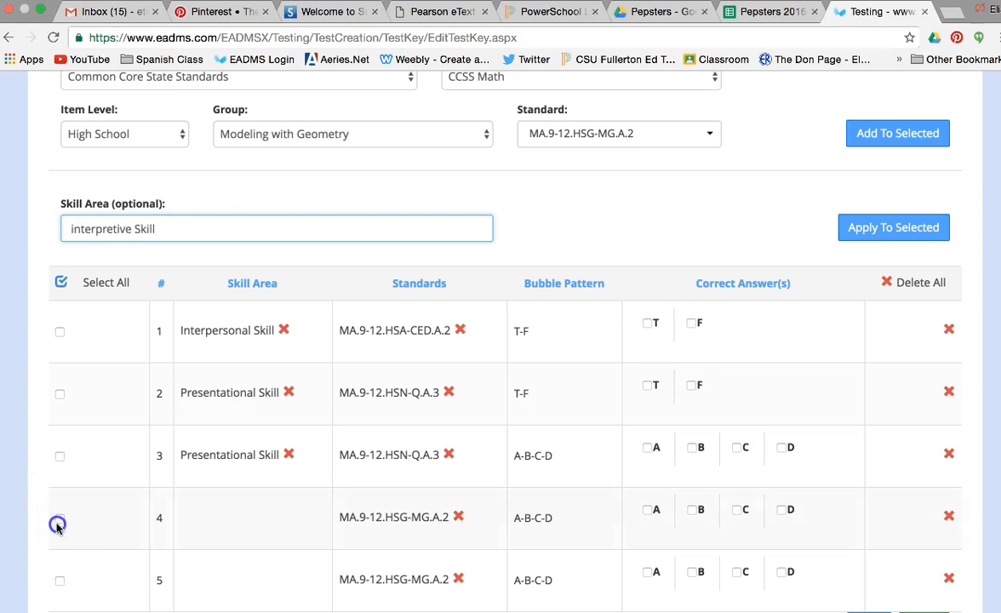
left_click(60, 581)
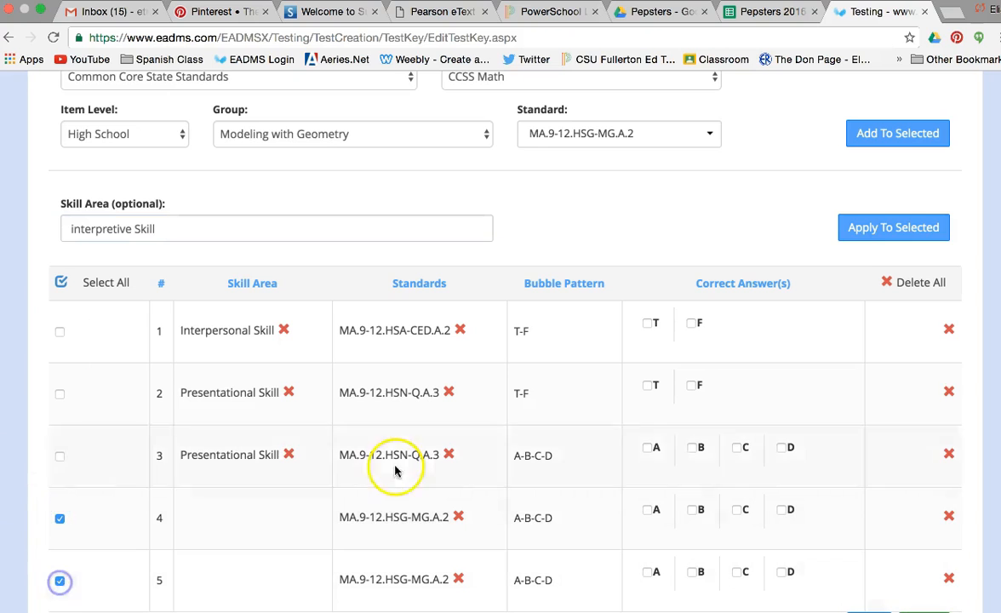
left_click(921, 230)
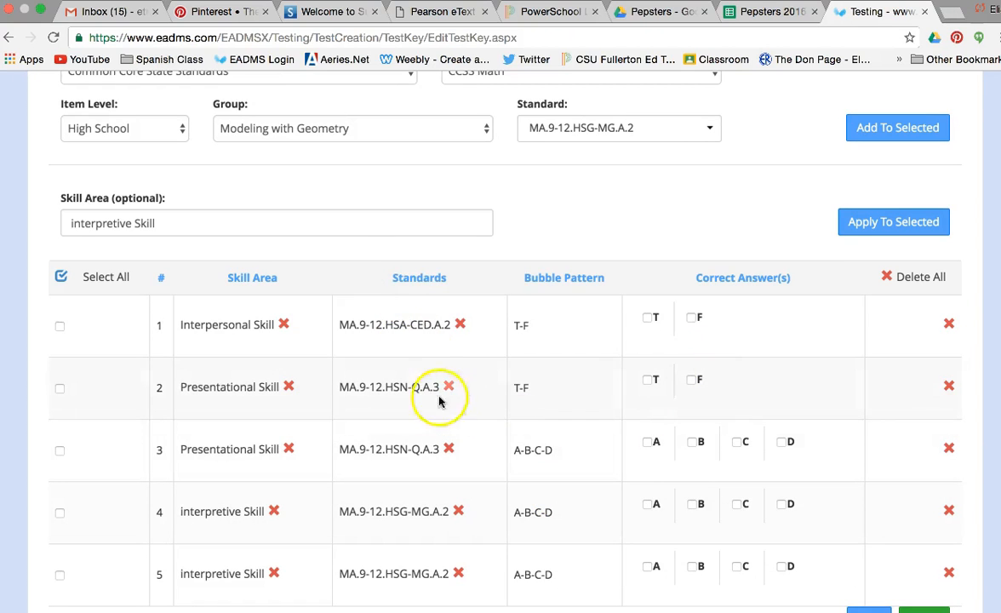
Try to finish the test key without specifying any correct answers.
scroll(400, 379, "up", 3)
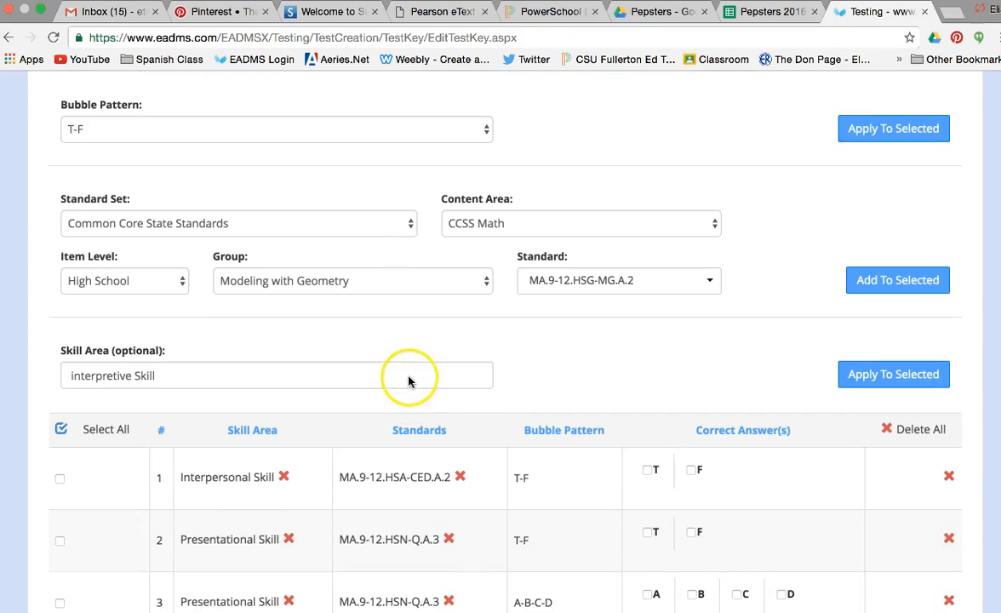
scroll(786, 383, "down", 5)
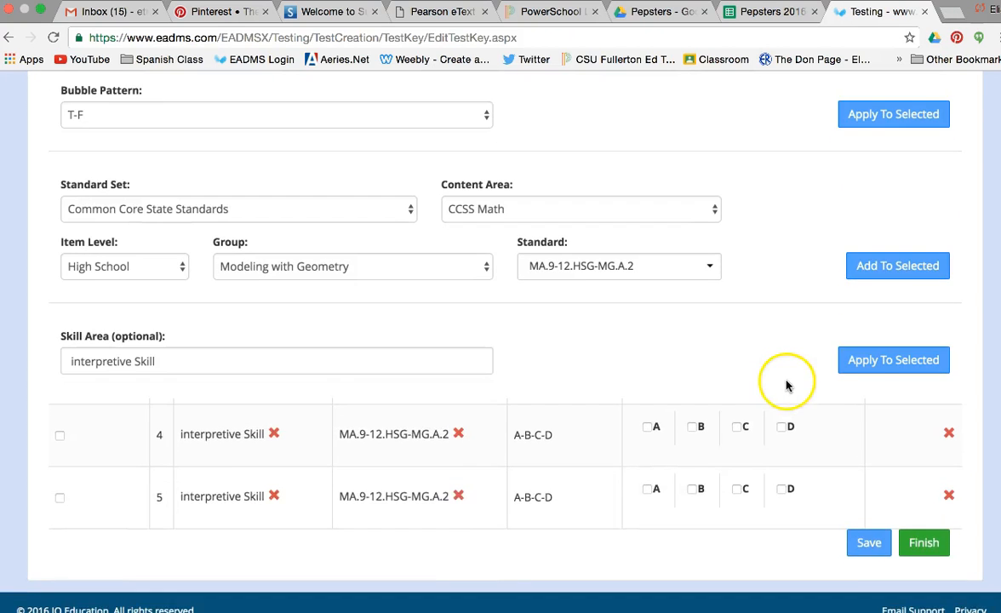
left_click(923, 542)
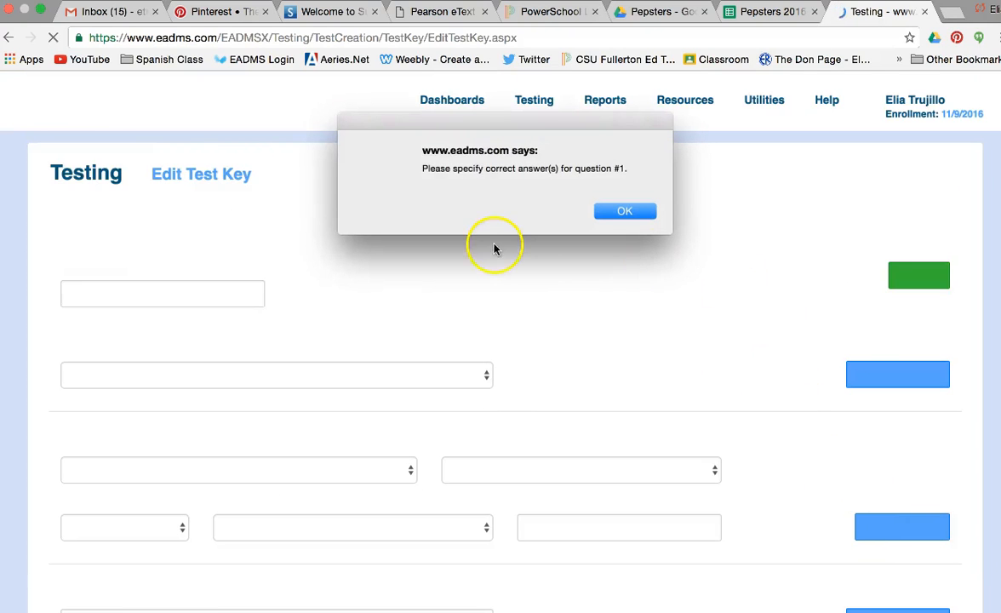
left_click(622, 212)
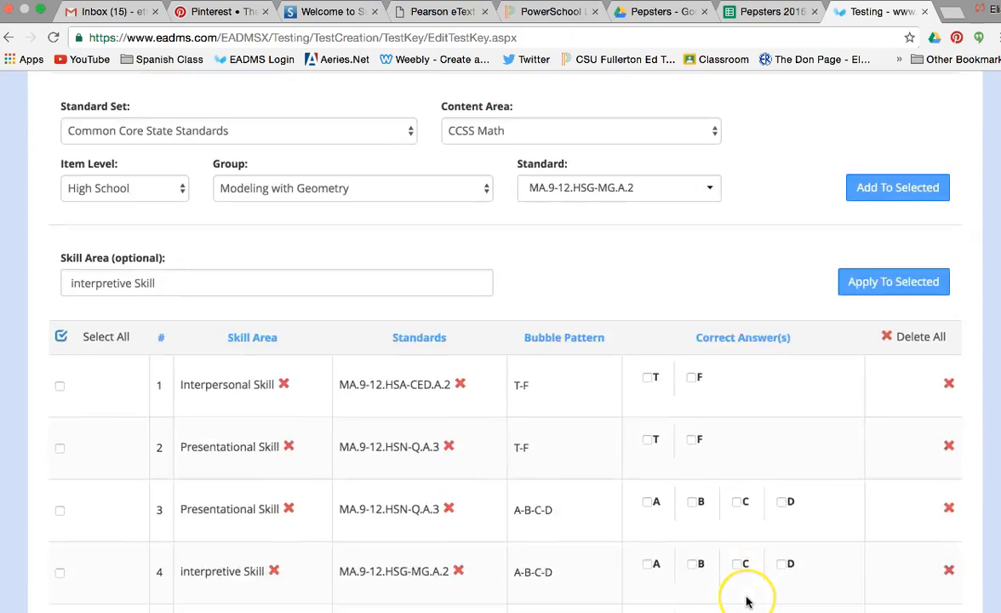
Mark the correct answers for questions 1 to 5 as T, F, A, A and C, respectively.
scroll(746, 587, "up", 5)
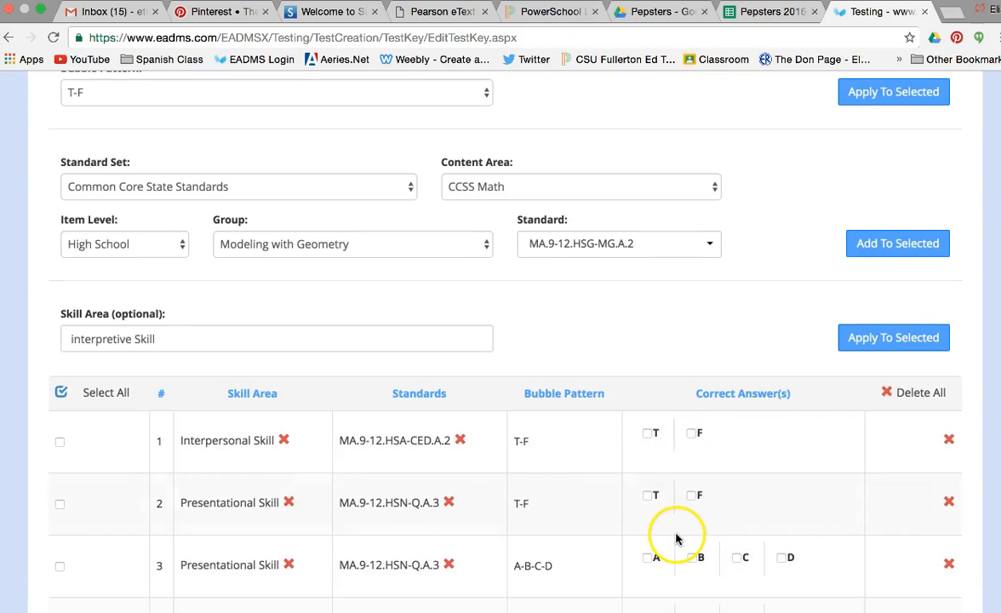
left_click(649, 433)
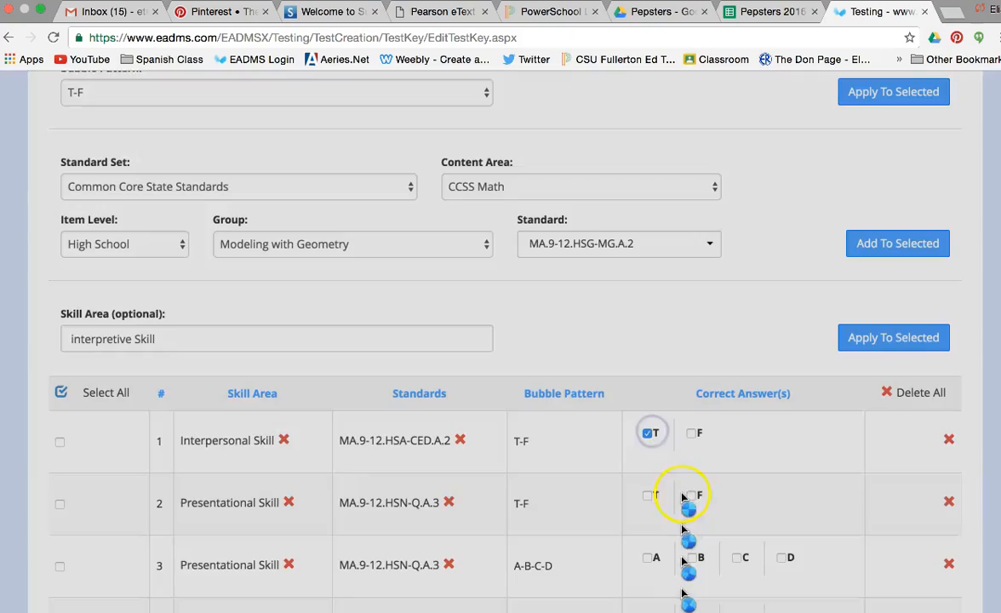
left_click(692, 497)
left_click(647, 558)
scroll(717, 588, "down", 2)
left_click(649, 521)
left_click(741, 586)
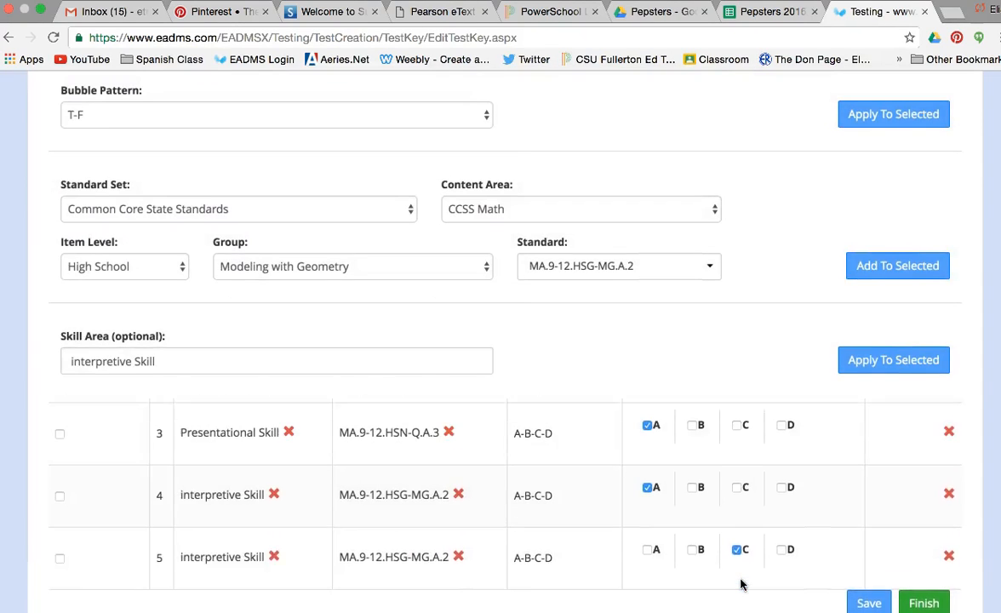
Finish the test key and finalize the Chapter 2 Test Video draft.
left_click(924, 582)
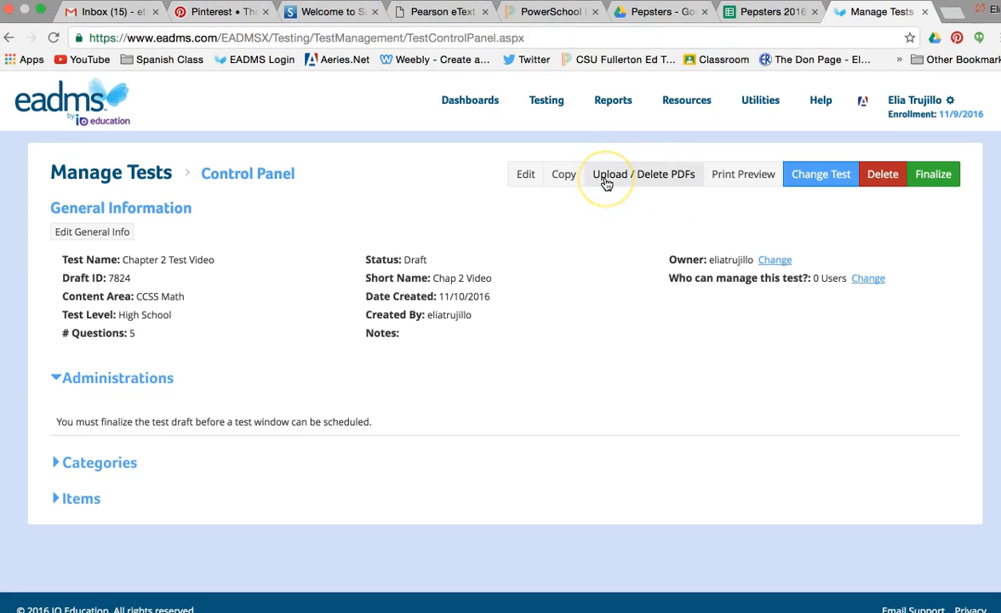
left_click(941, 181)
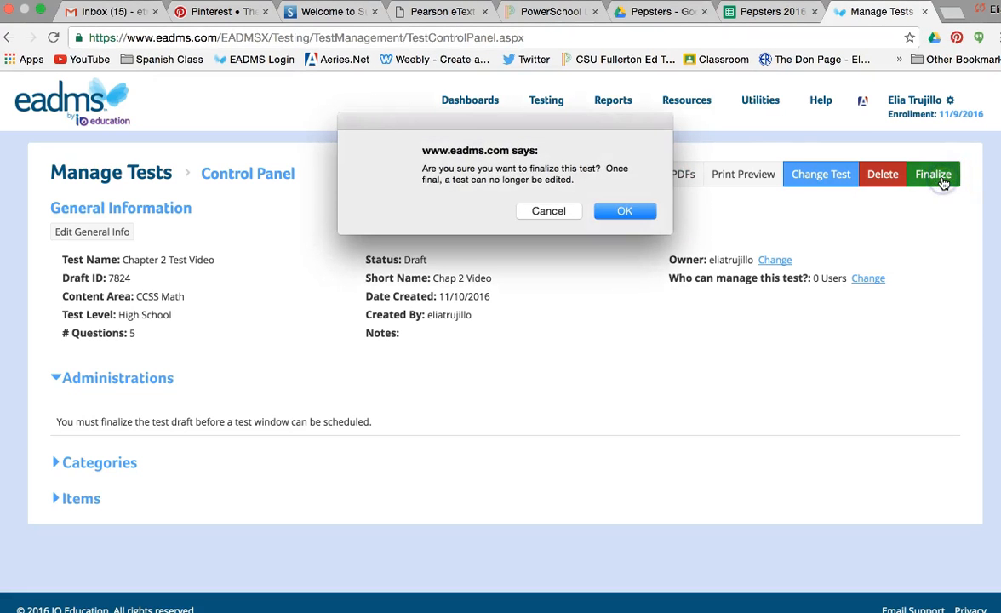
left_click(649, 214)
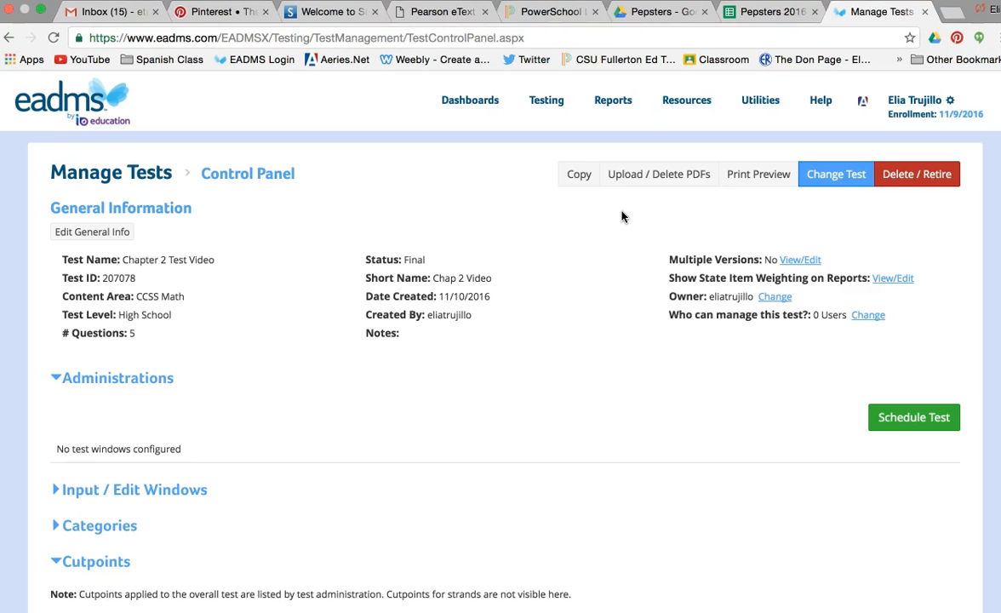
Start scheduling the test with the administration date January 2016 and the start date 11/10/2016.
scroll(651, 315, "down", 3)
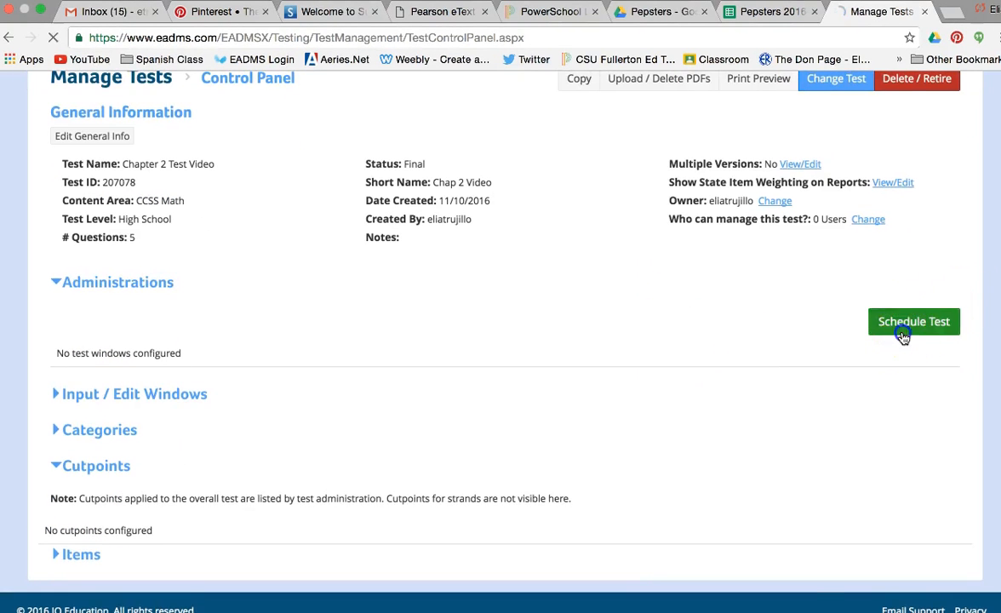
left_click(902, 329)
left_click(276, 213)
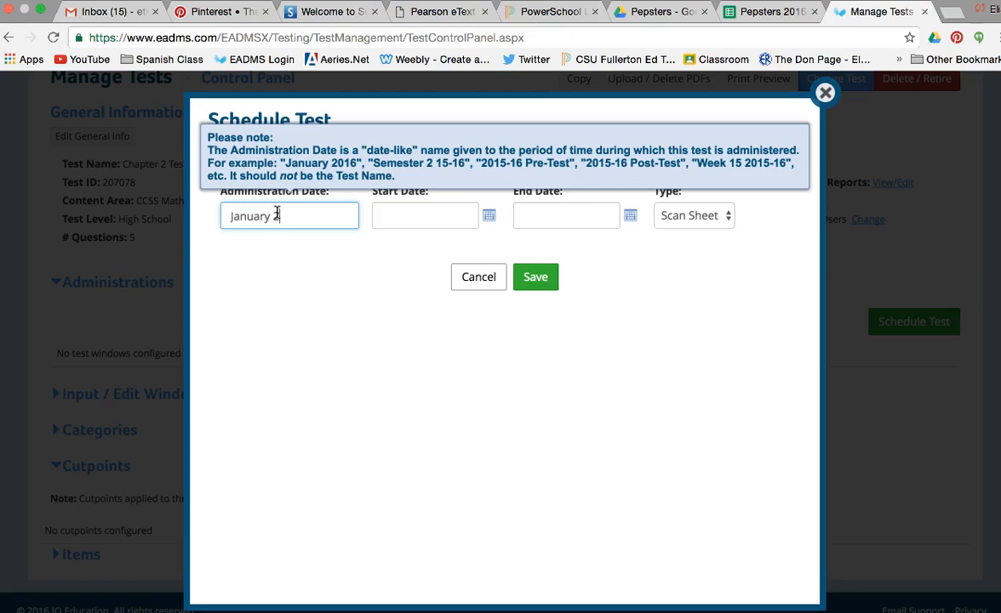
left_click(398, 223)
left_click(489, 216)
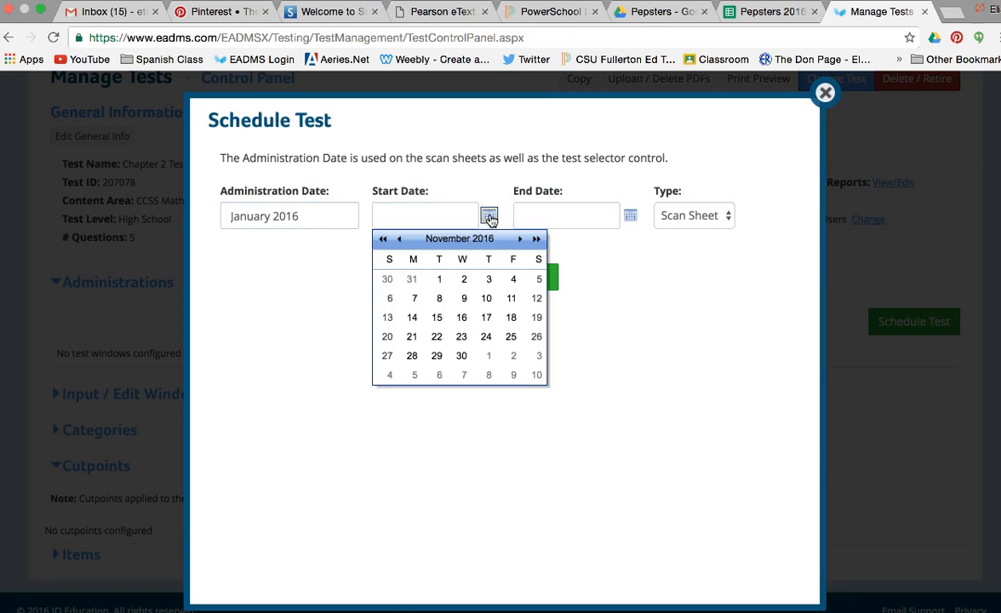
left_click(488, 297)
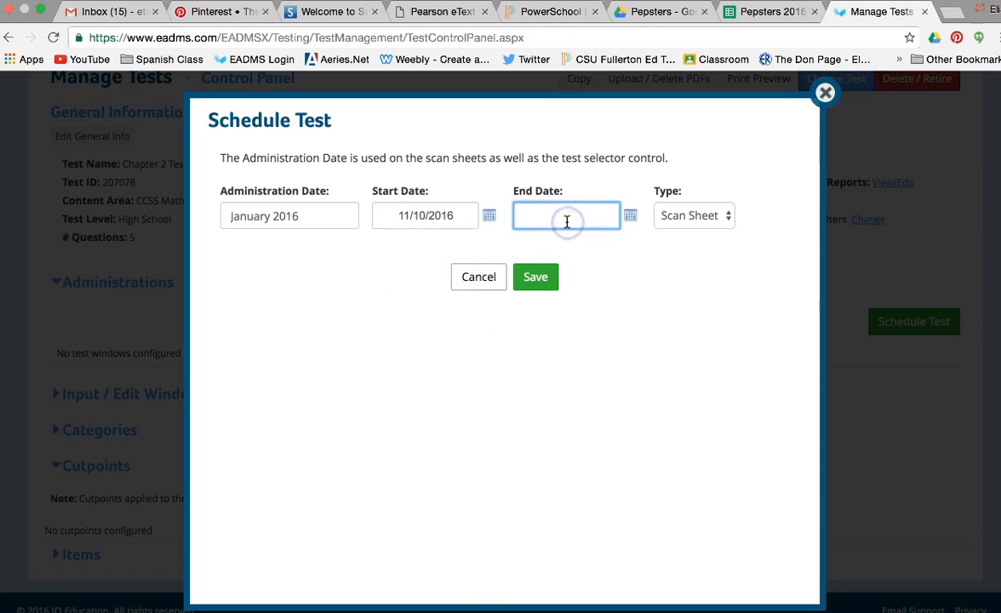
Set the end date to 11/10/2021 and save the test schedule.
type("11/1/2021")
left_click(565, 240)
left_click(563, 218)
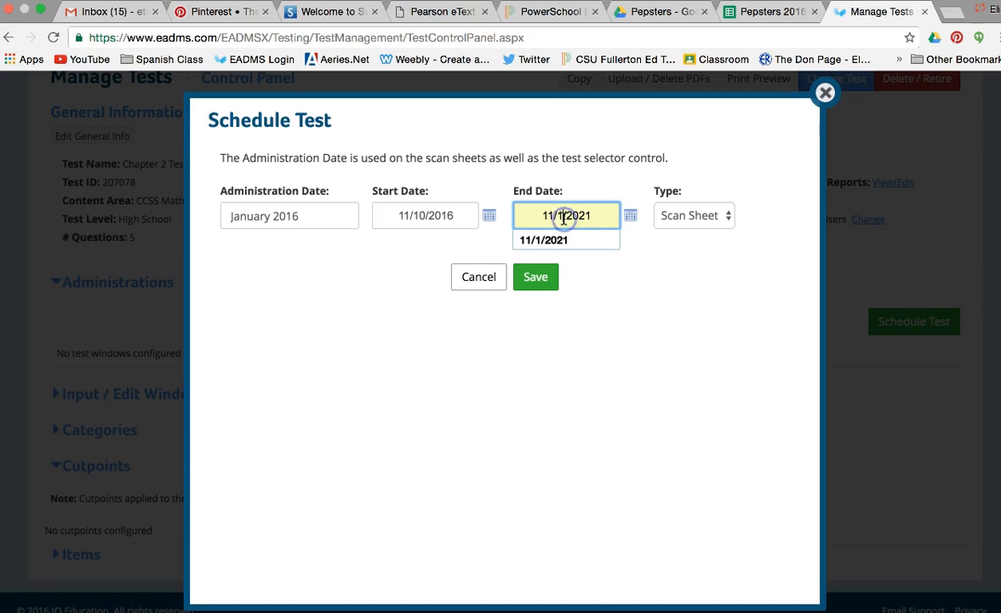
type("0")
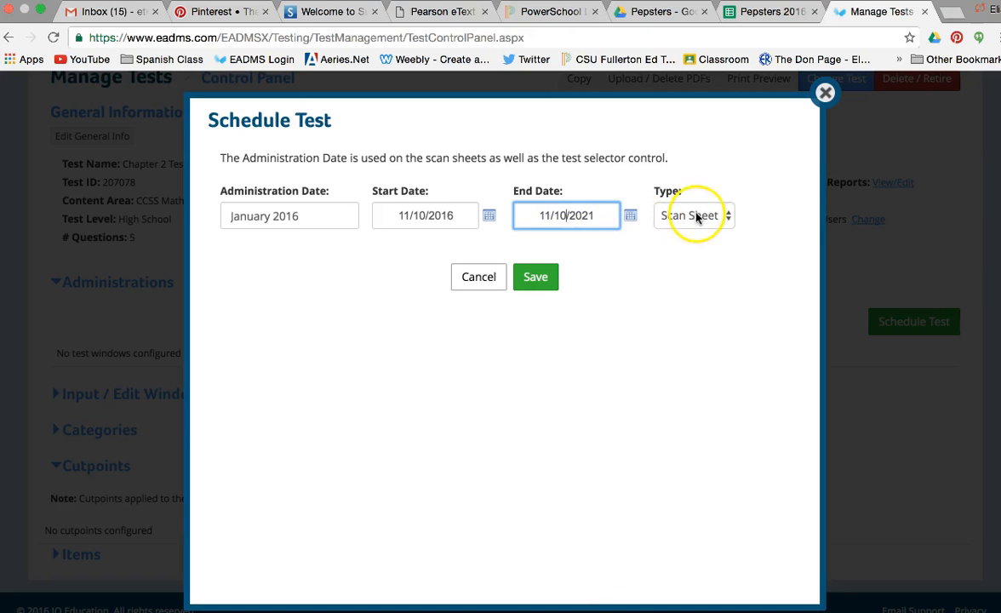
left_click(533, 277)
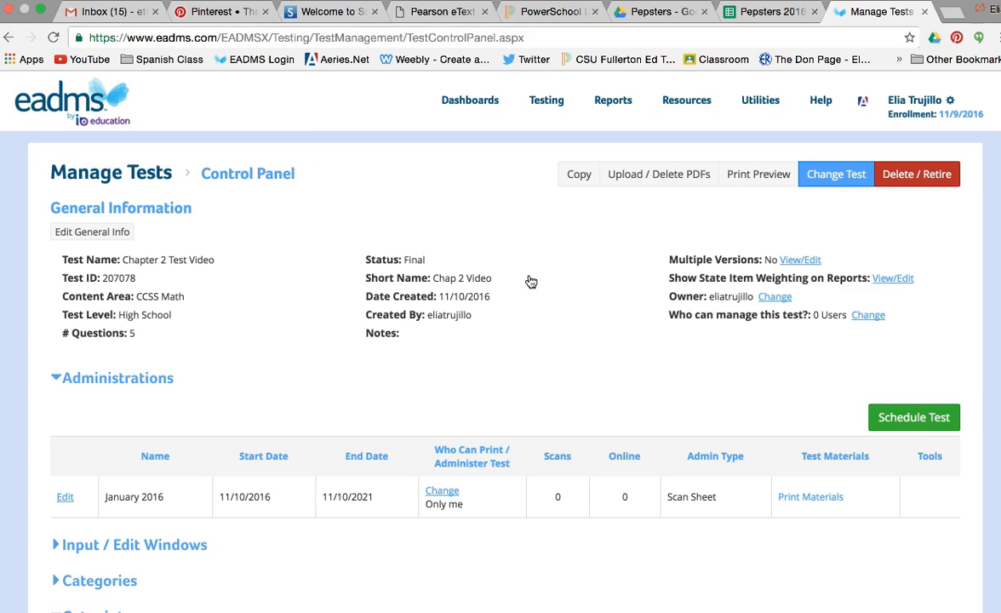
Share the print and administer permissions for the January 2016 administration with the Teacher access level and save.
scroll(530, 282, "down", 5)
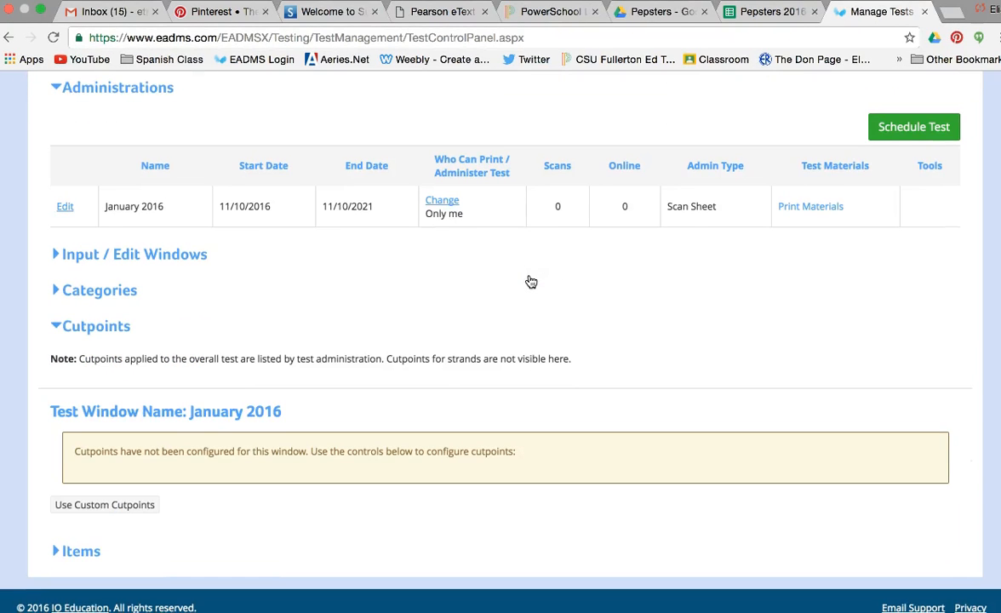
scroll(510, 281, "up", 1)
left_click(432, 205)
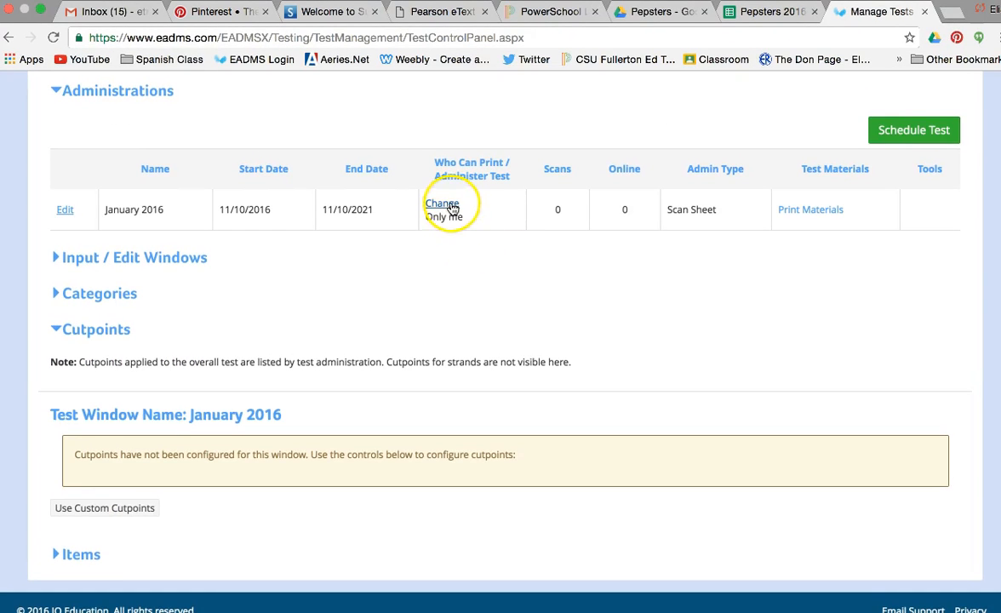
left_click(438, 205)
left_click(737, 331)
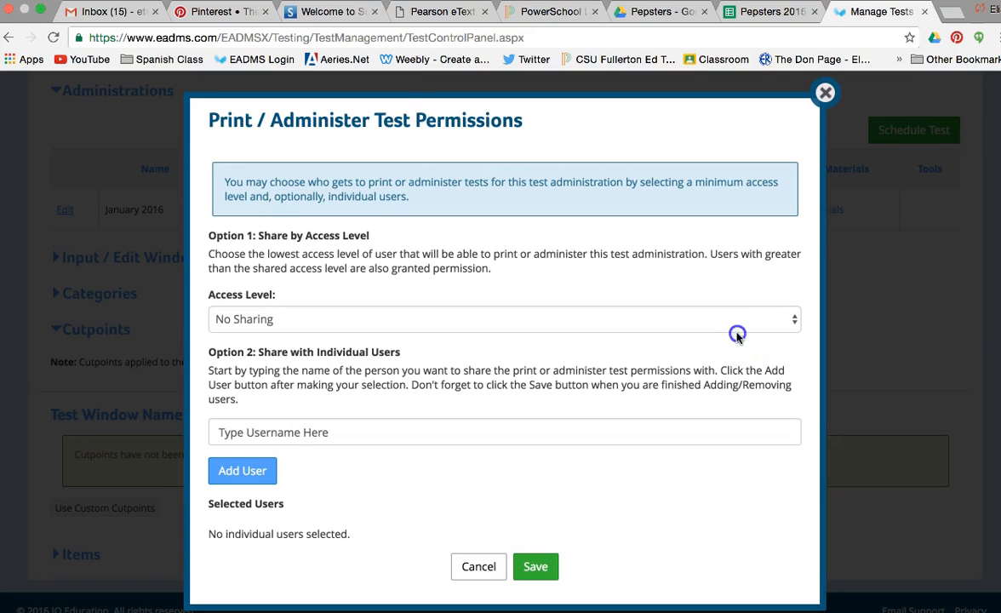
left_click(736, 321)
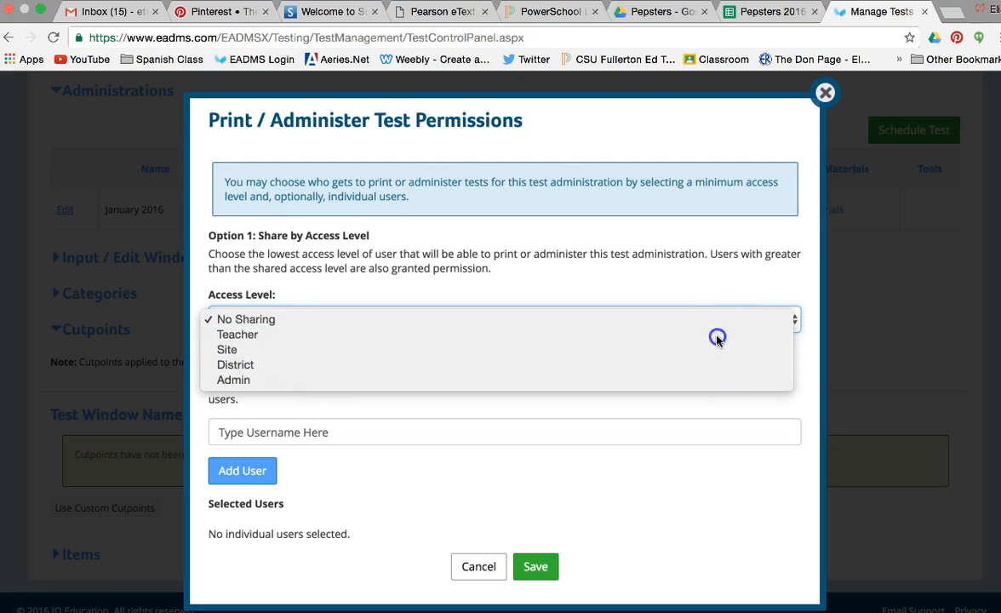
left_click(715, 334)
left_click(537, 564)
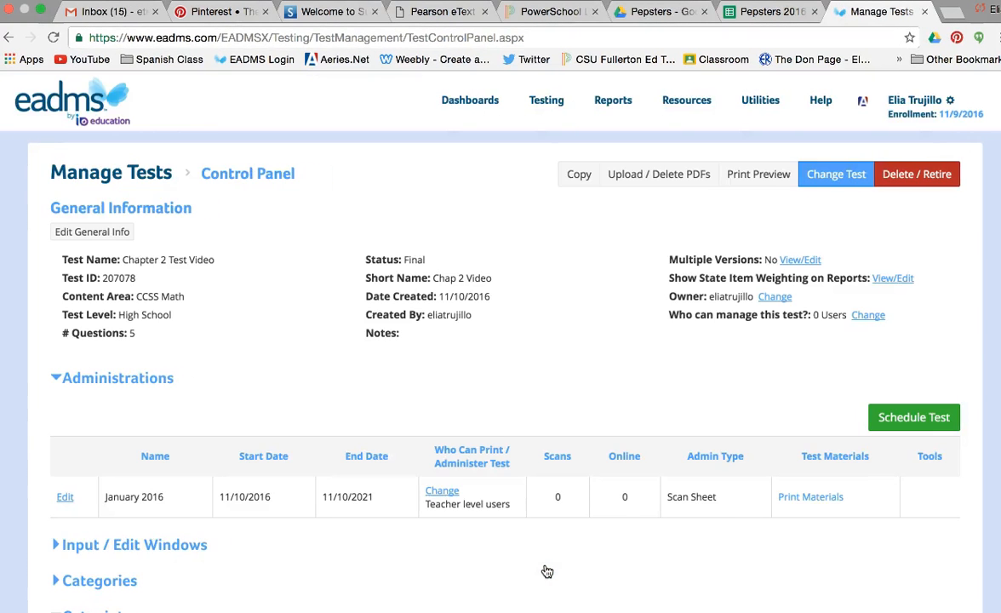
scroll(570, 554, "down", 5)
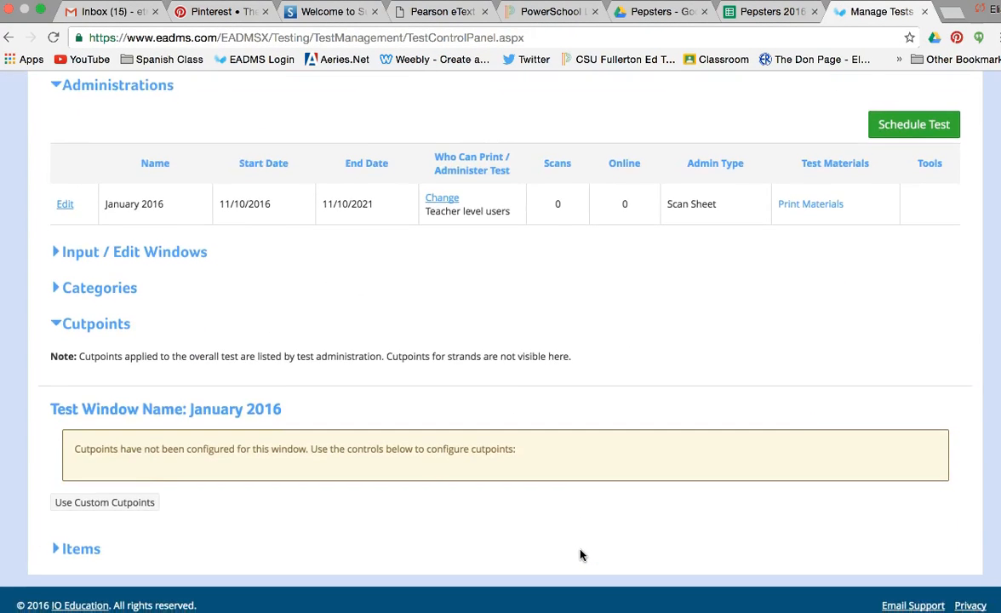
scroll(581, 554, "up", 5)
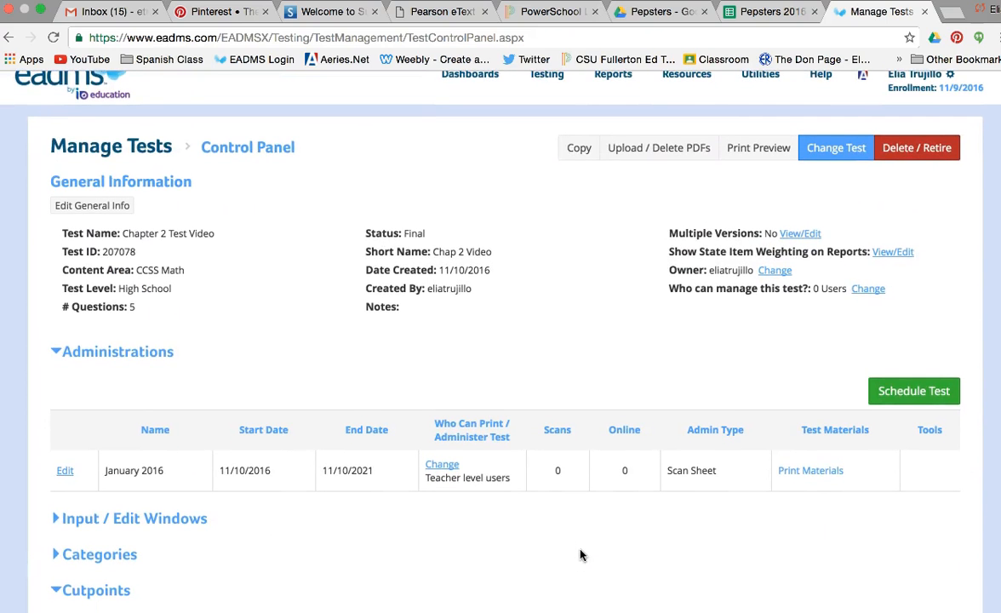